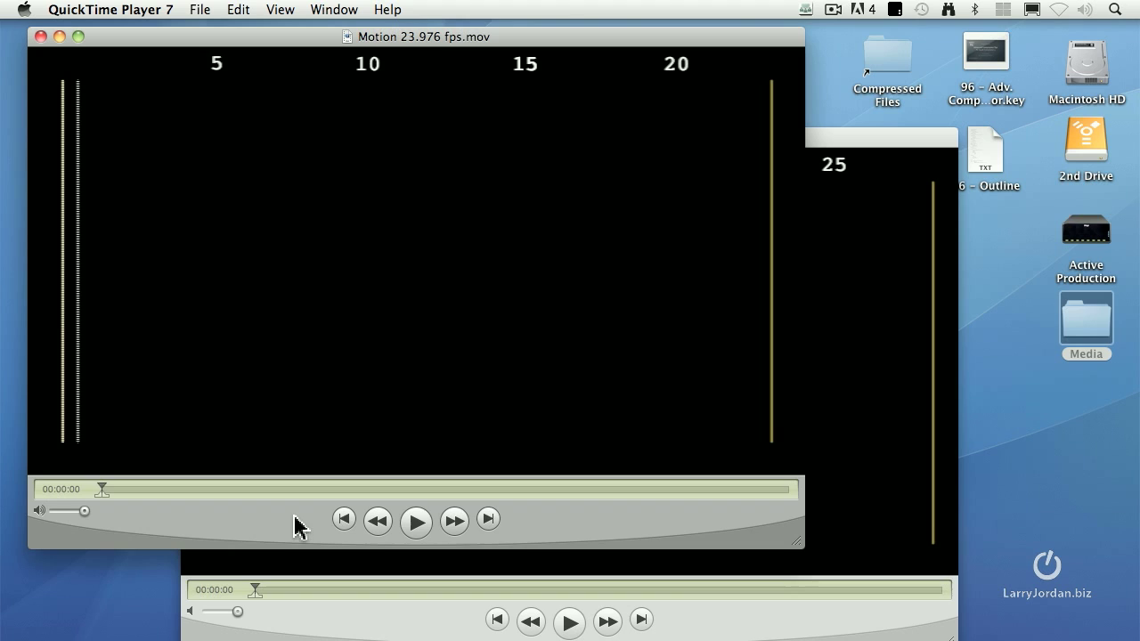
Step: Step Motion 23.976 fps.mov frame by frame past the 5, 10, 15 and 20 markers to its final frame
key(Right)
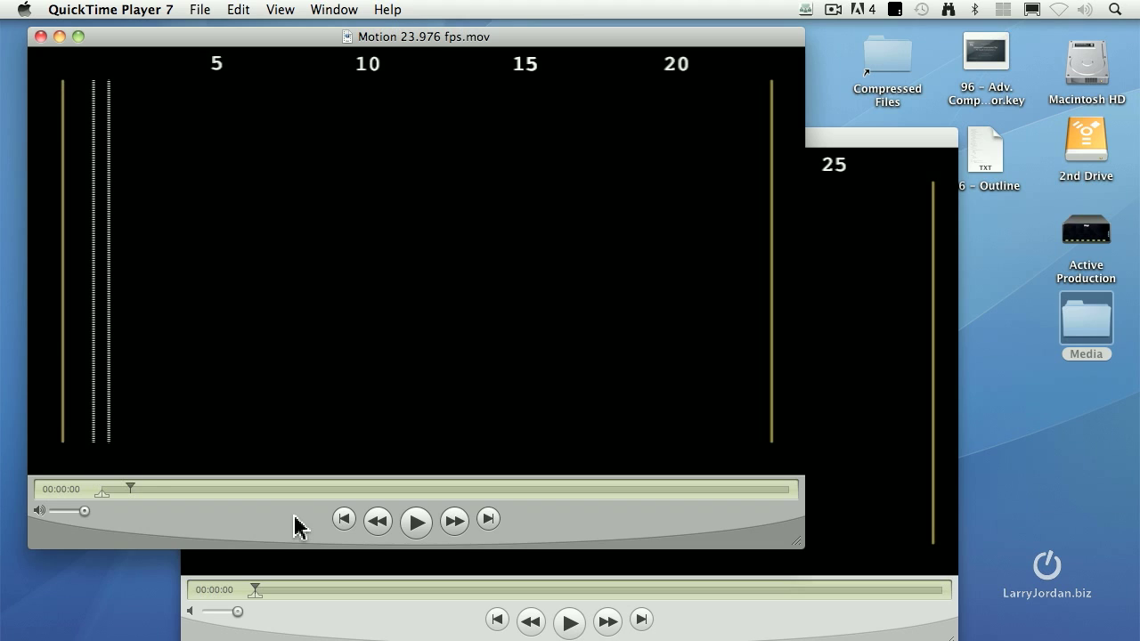
key(Right)
key(Right)
key(Right)
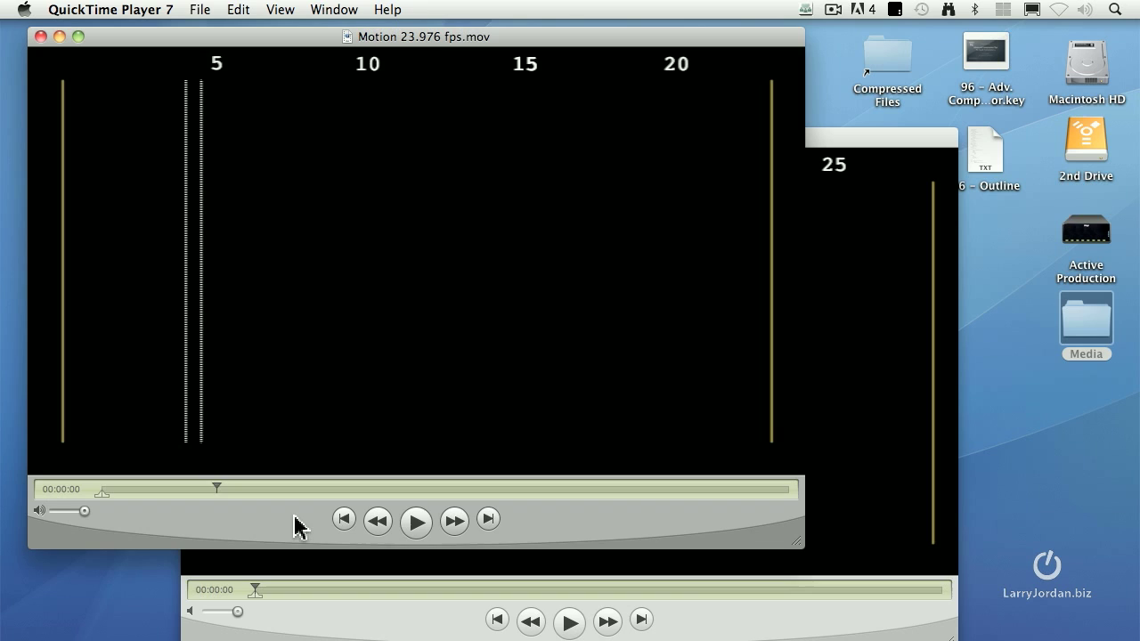
key(Right)
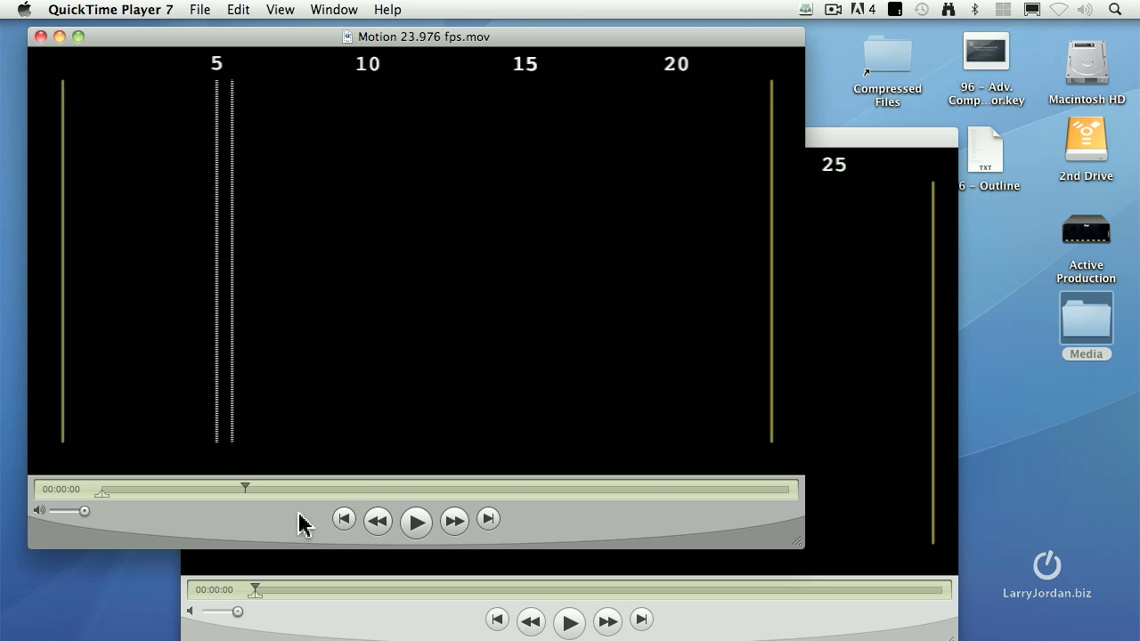
key(Right)
key(Right)
key(Right)
key(Right)
key(Right)
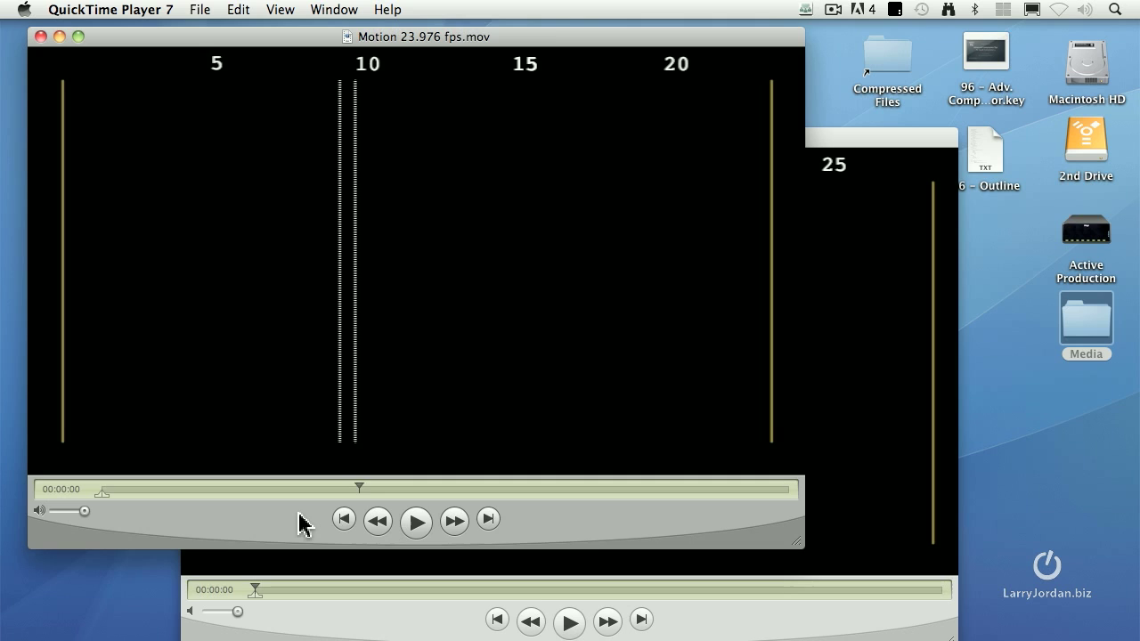
key(Right)
key(Right)
key(Right)
key(Right)
key(Right)
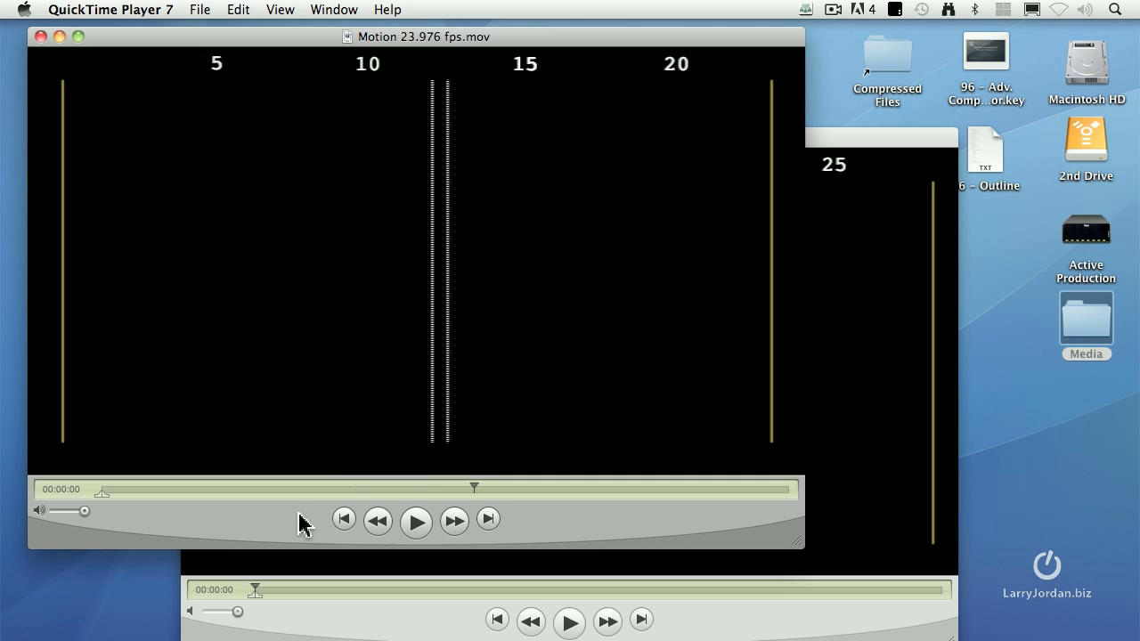
key(Right)
key(Right)
key(Right)
key(Right)
key(Right)
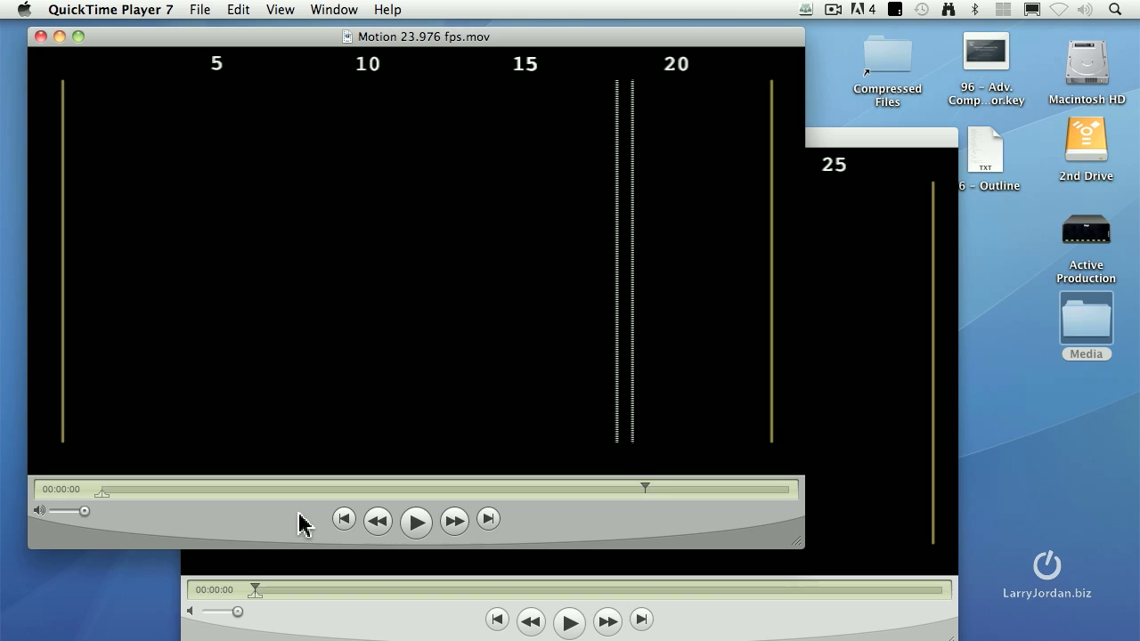
key(Right)
key(Right)
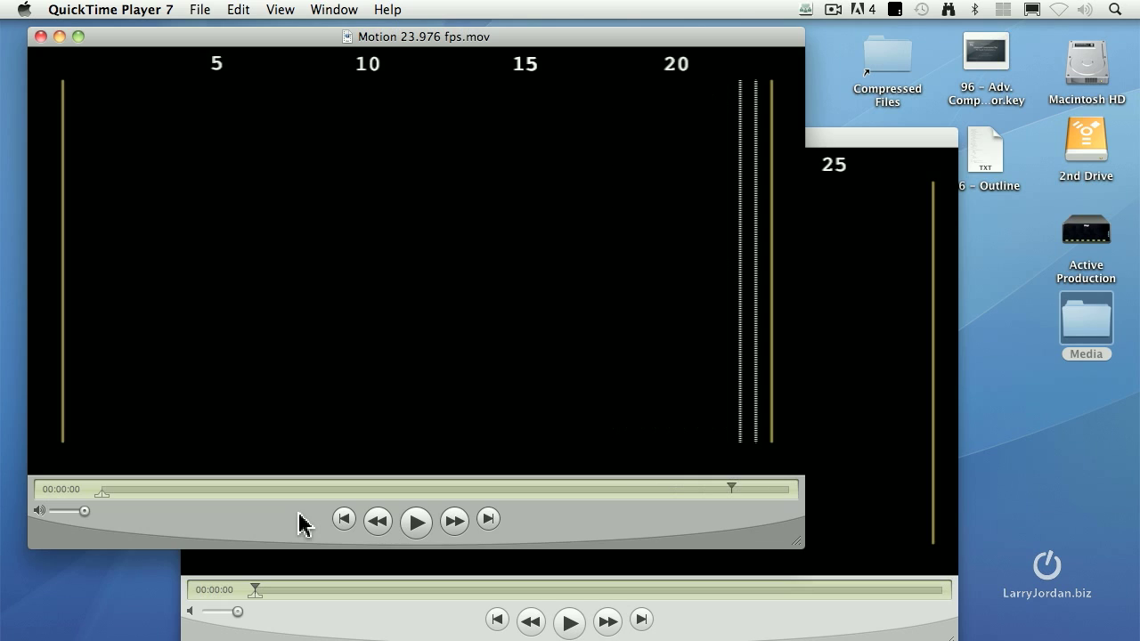
key(Right)
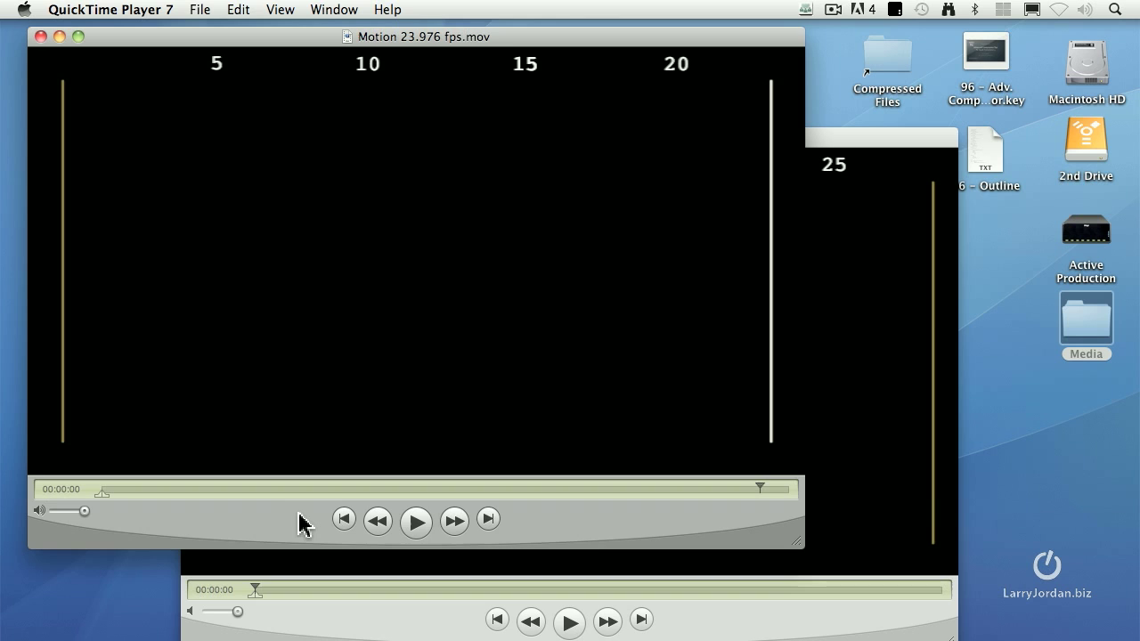
Step: Bring the Motion 29.97 fps.mov window to the front and move it up slightly
click(778, 611)
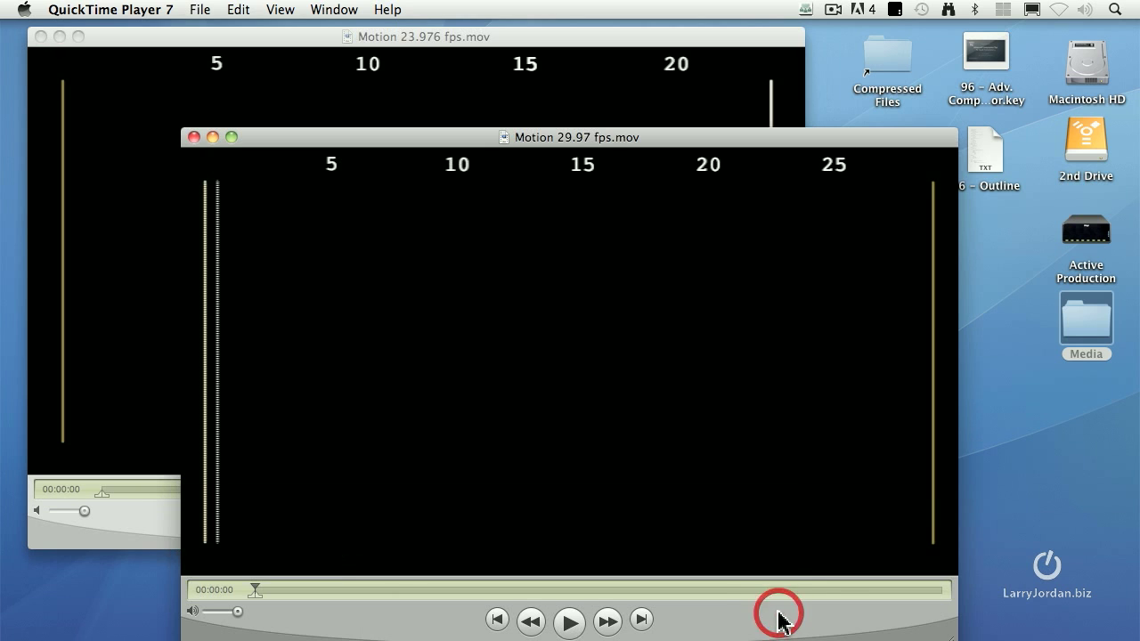
click(623, 136)
drag(623, 136, 623, 119)
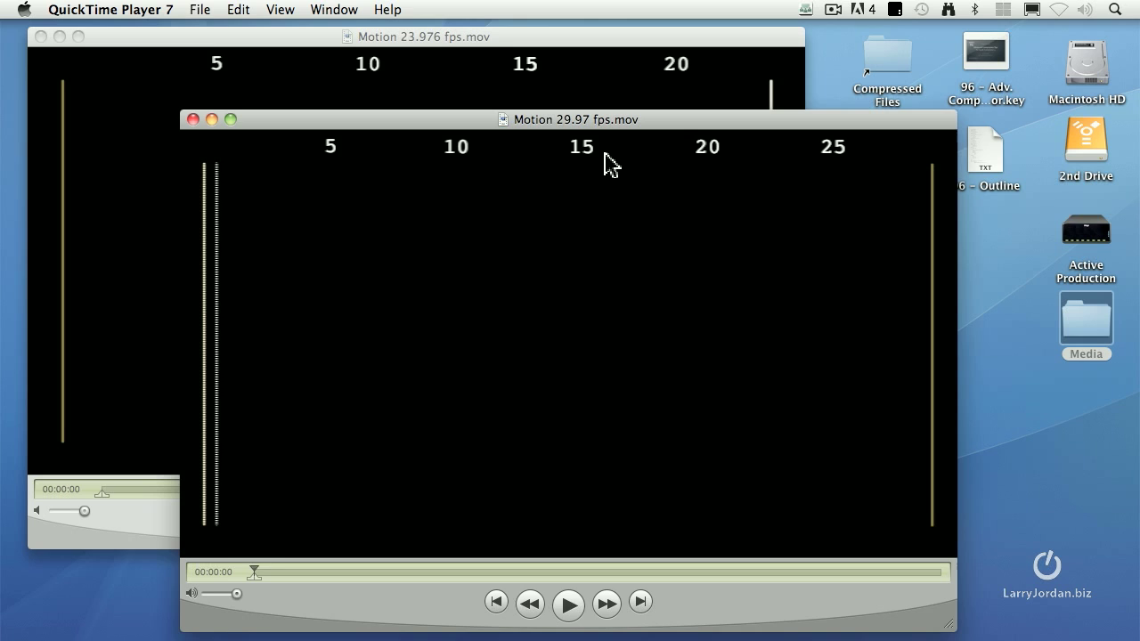
Step: Step the 29.97 fps movie frame by frame past the 20 marker toward 25
key(Right)
key(Right)
key(Right)
key(Right)
key(Right)
key(Right)
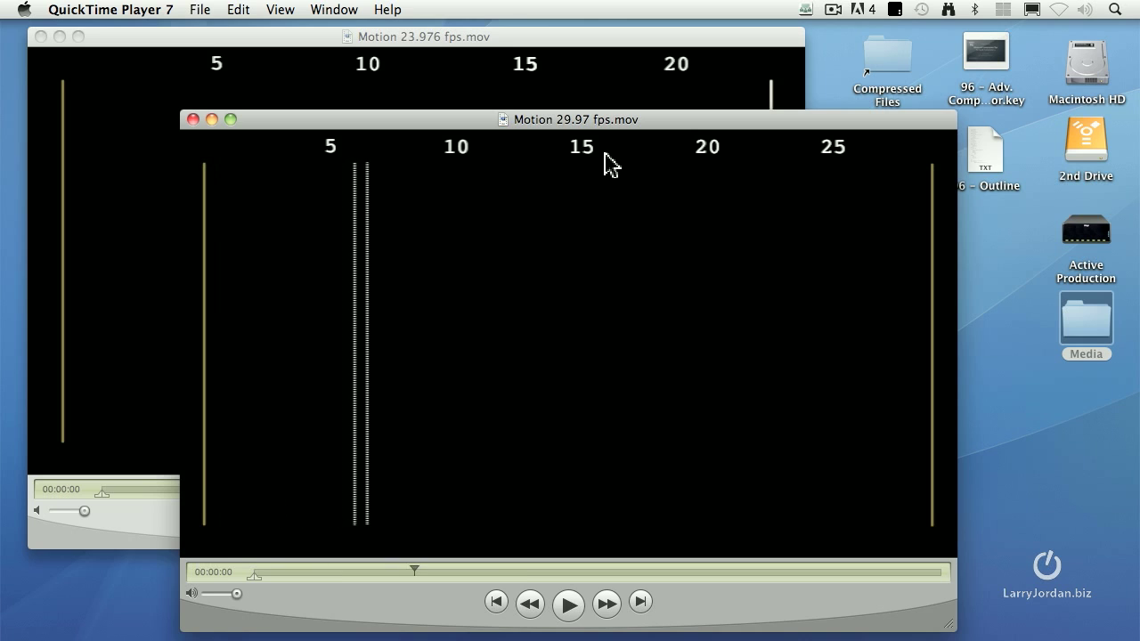
key(Right)
key(Right)
key(Right)
key(Right)
key(Right)
key(Right)
key(Right)
key(Right)
key(Right)
key(Right)
key(Right)
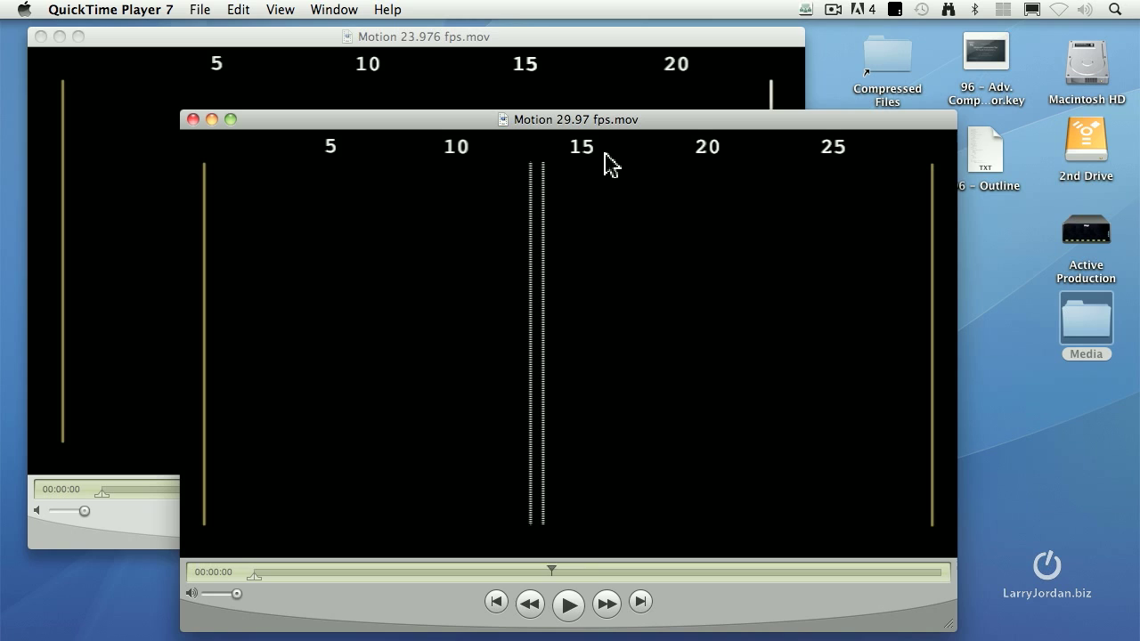
key(Right)
key(Right)
key(Right)
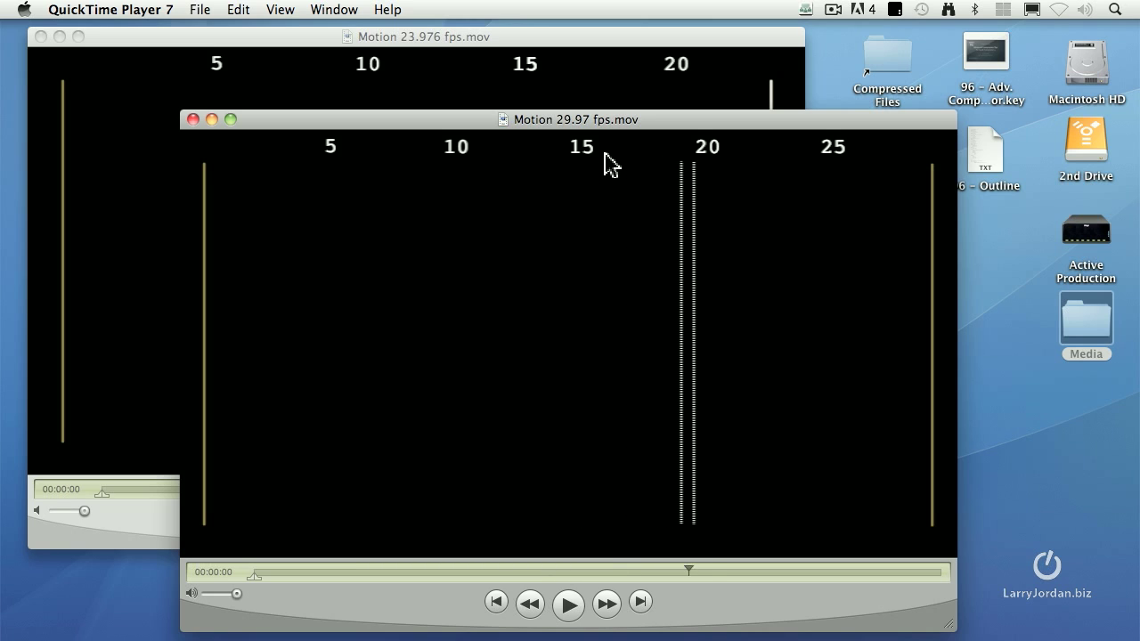
key(Right)
key(Right)
key(Right)
key(Right)
key(Right)
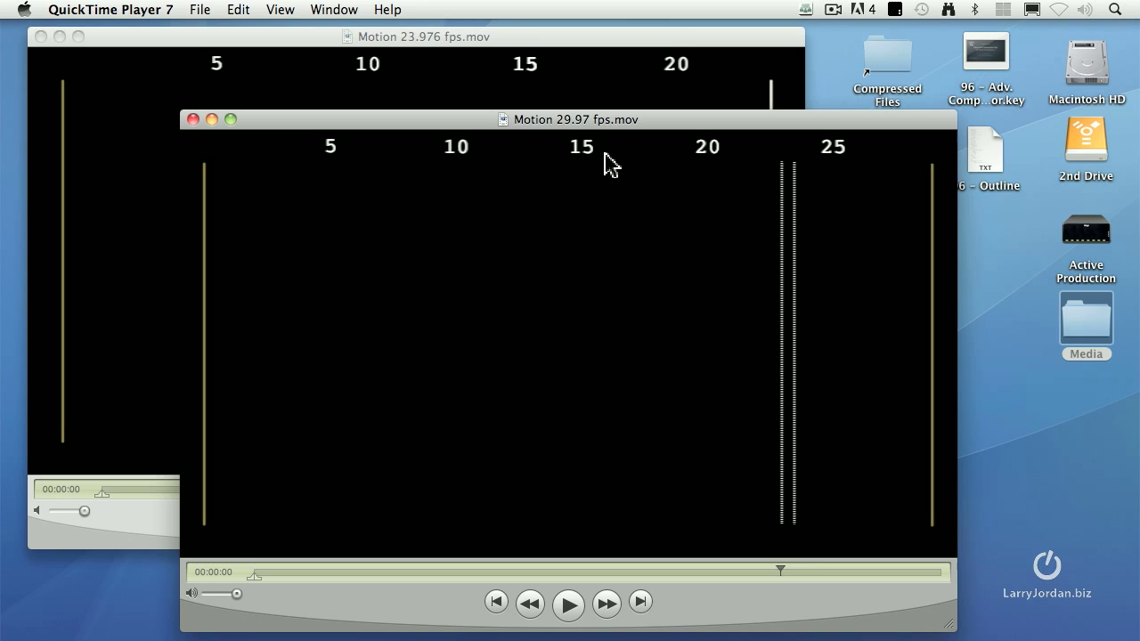
key(Right)
key(Right)
key(Right)
key(Right)
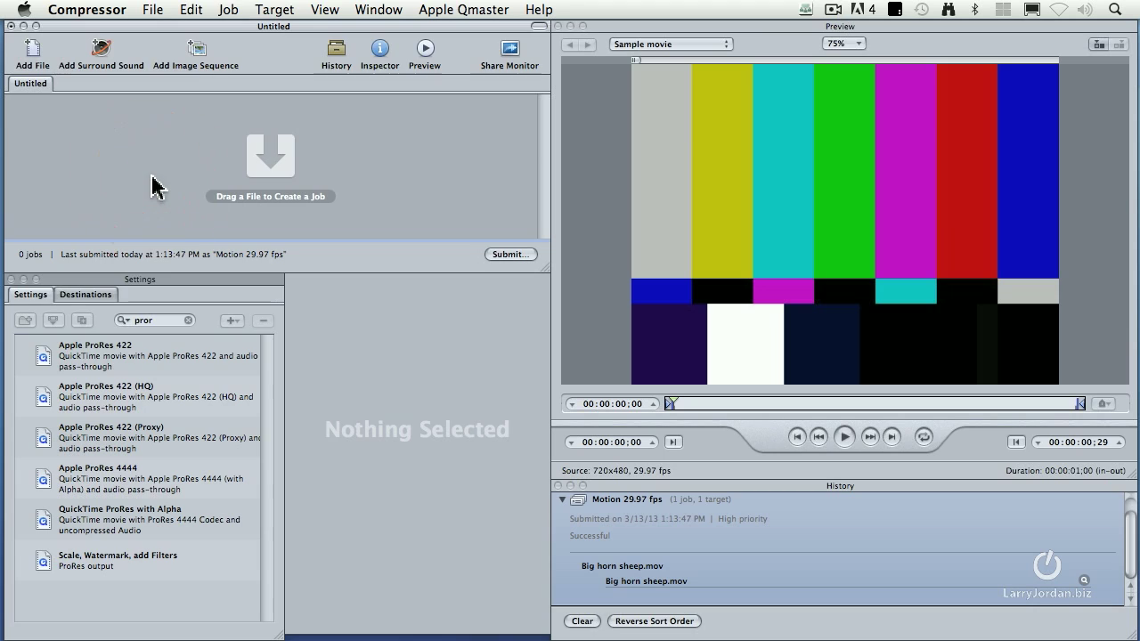
Step: Add Motion 23.976 fps.mov to the Compressor batch as a new job
key(super+i)
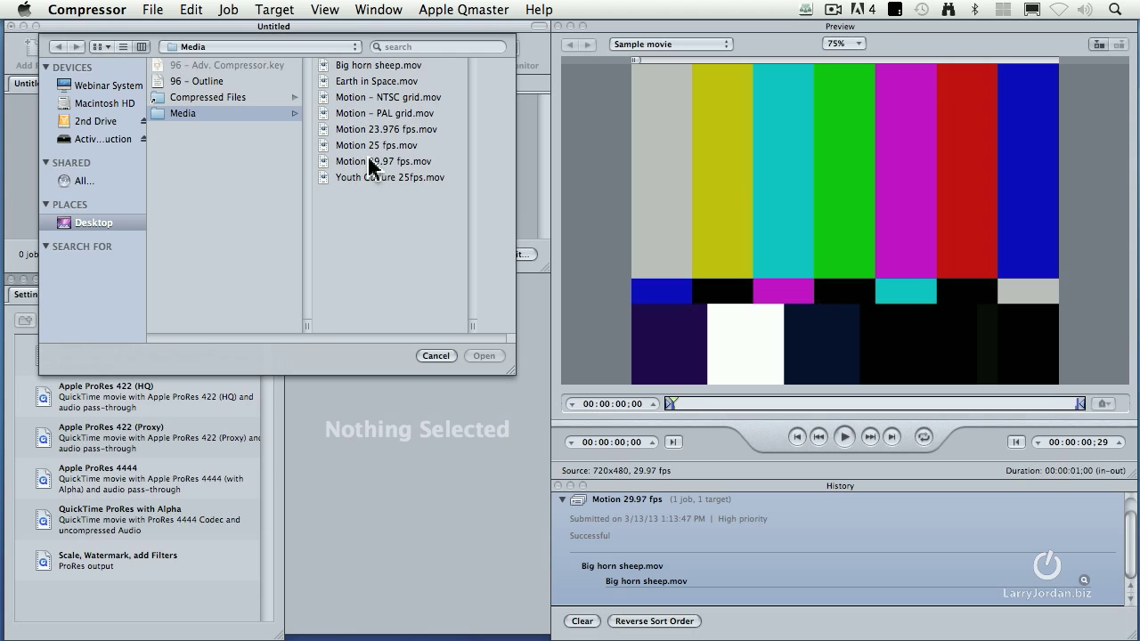
click(347, 129)
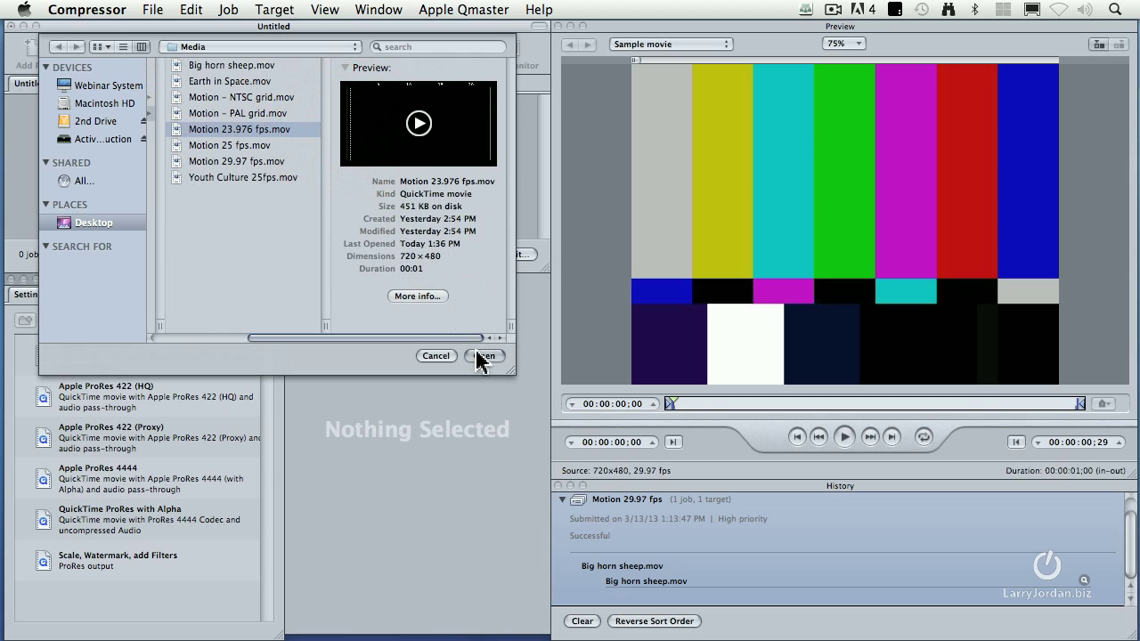
click(484, 355)
click(138, 157)
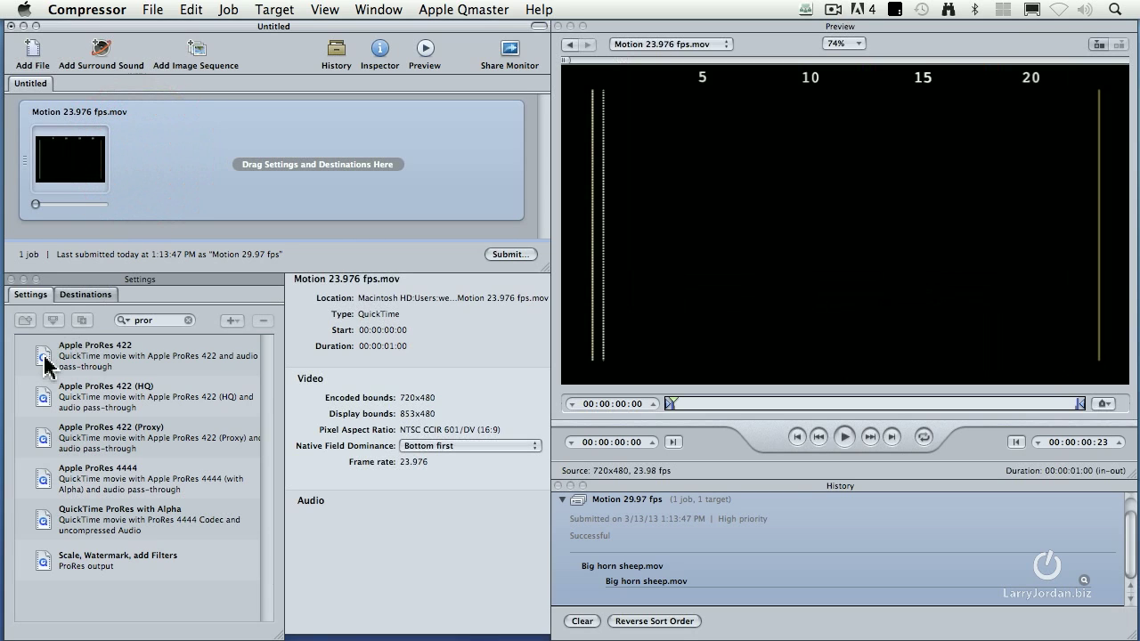
Step: Apply the Apple ProRes 422 setting to the job and show that target's encoder settings
drag(45, 358, 127, 200)
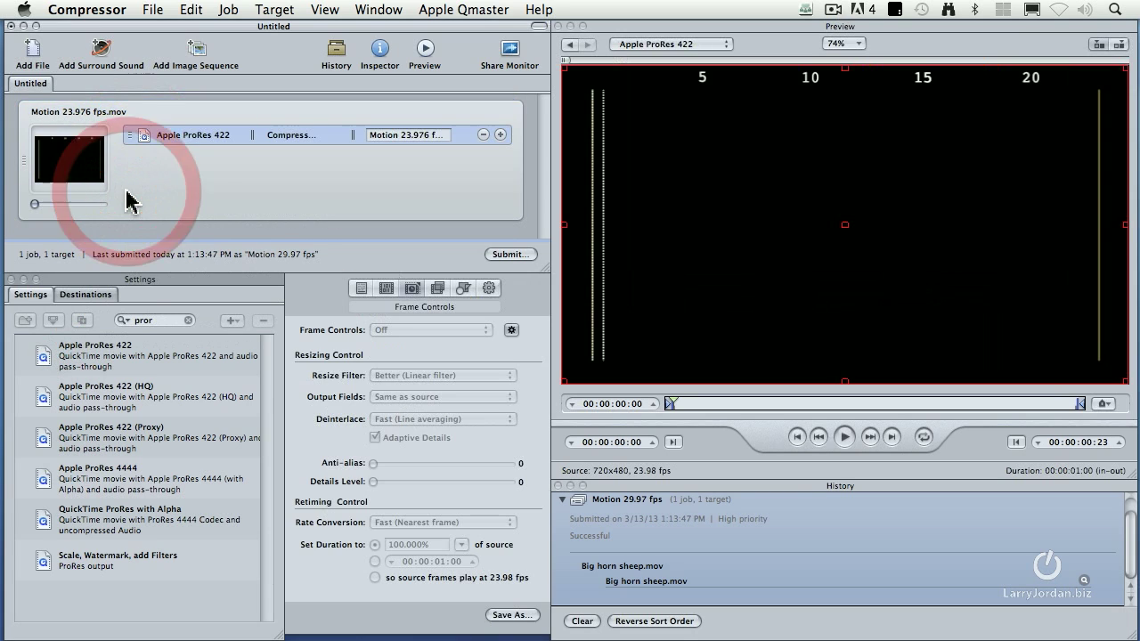
click(183, 141)
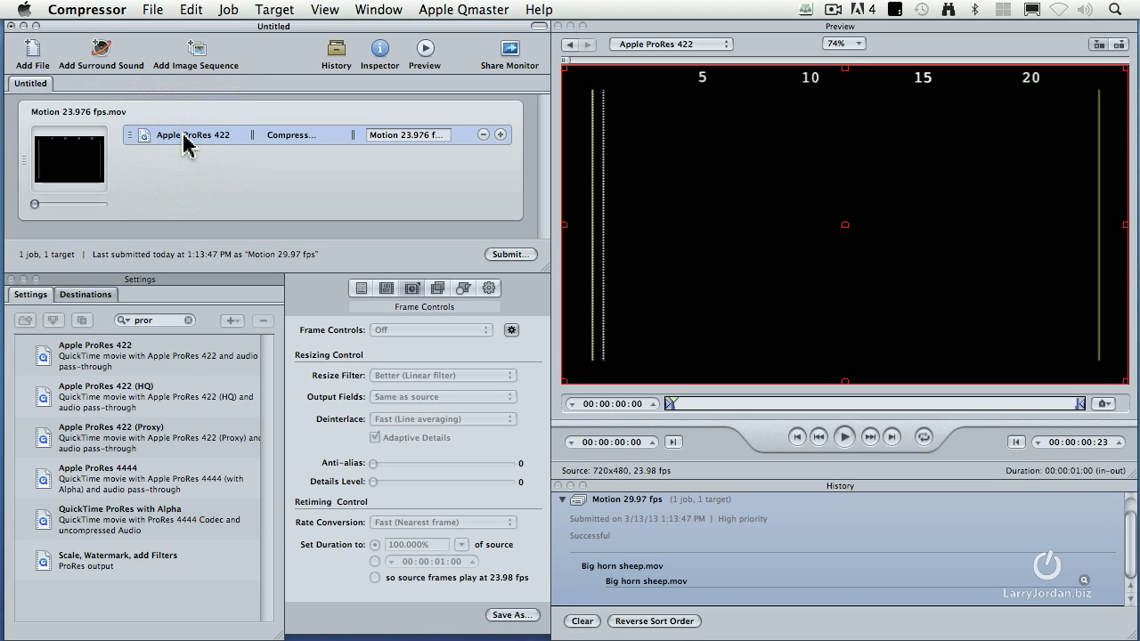
click(183, 135)
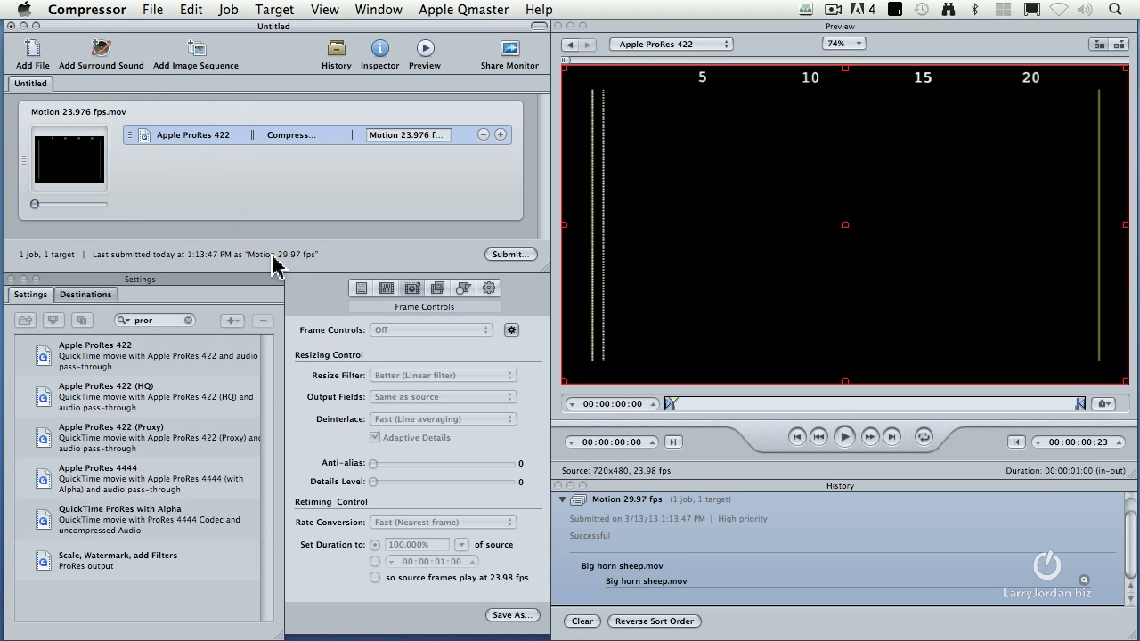
click(388, 289)
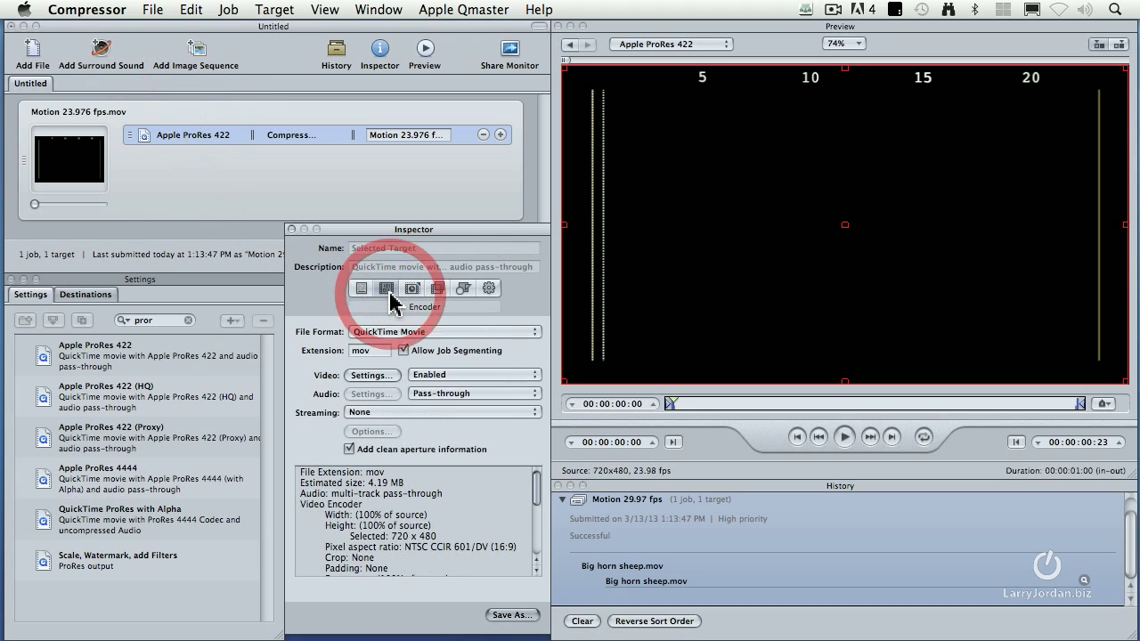
Step: Set the ProRes 422 target's video frame rate to 29.97 fps in Video Settings
click(363, 376)
click(410, 134)
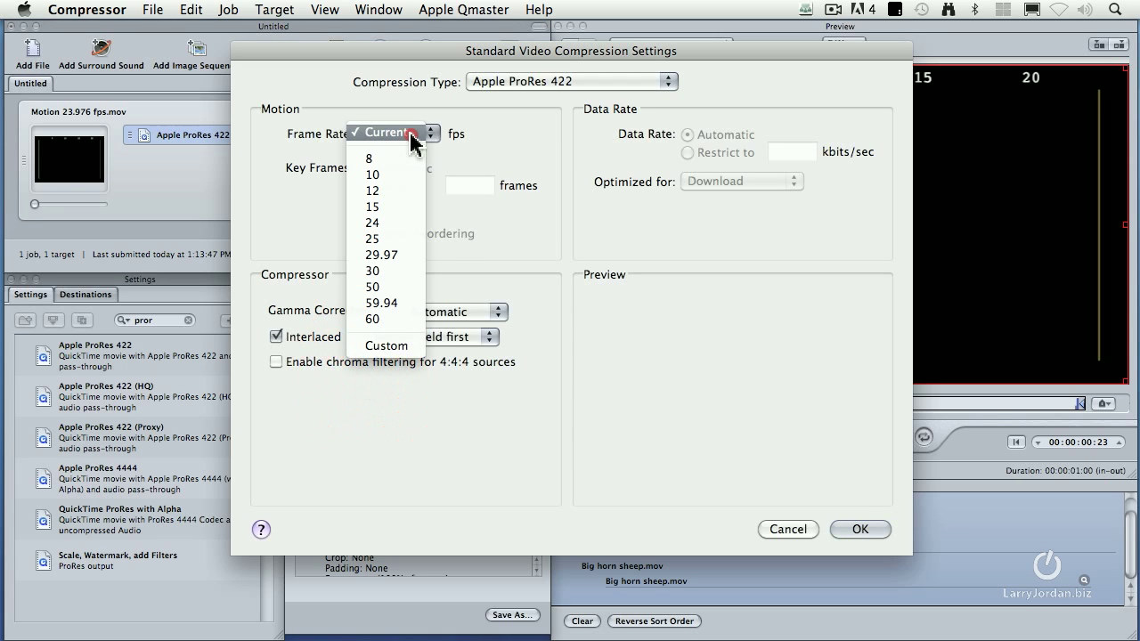
click(420, 260)
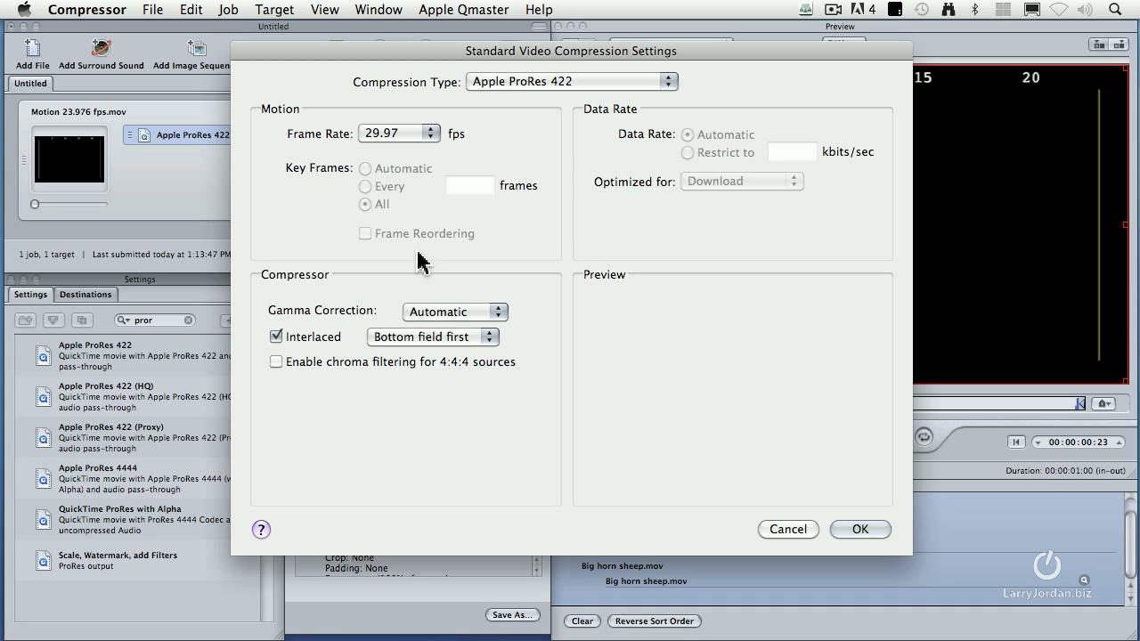
click(855, 531)
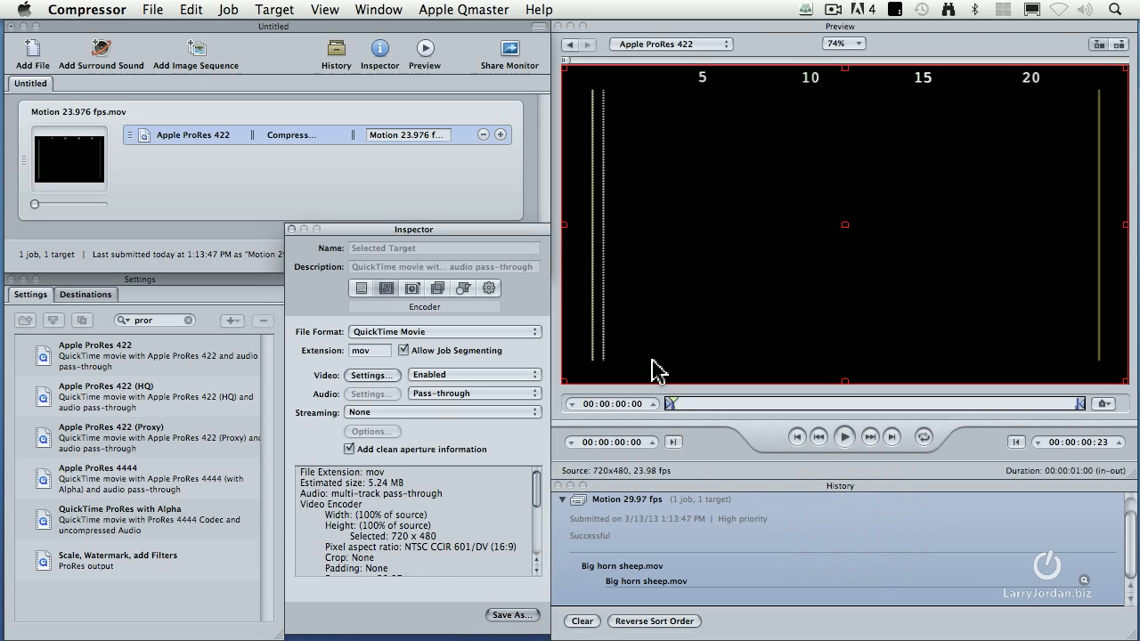
Step: Turn on Frame Controls and set Rate Conversion to Better (Motion compensated)
click(414, 289)
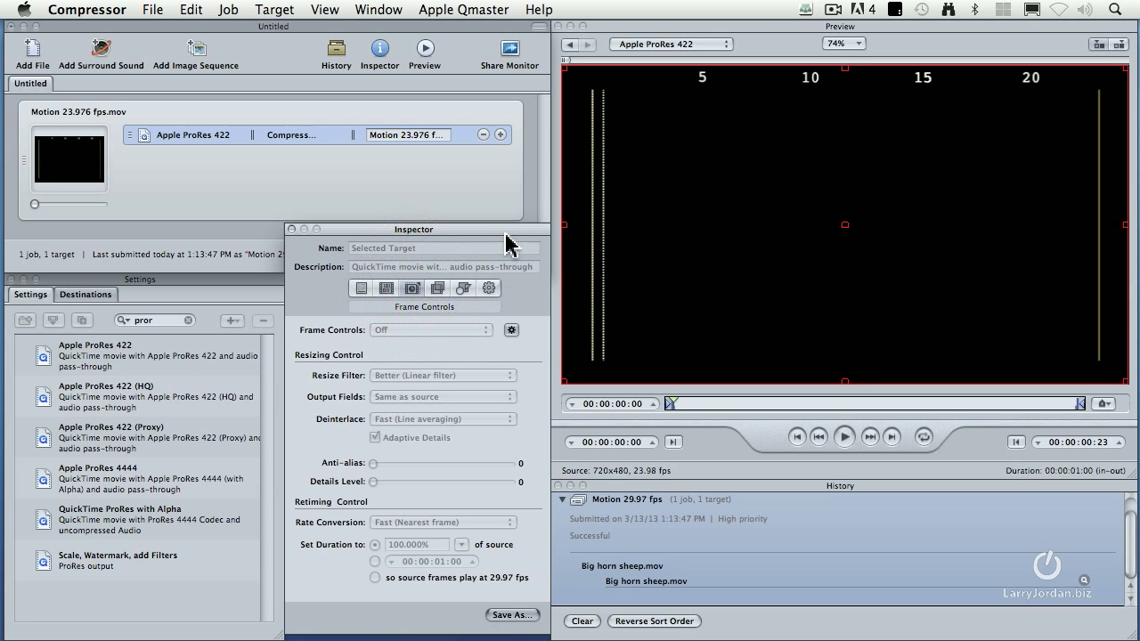
click(511, 331)
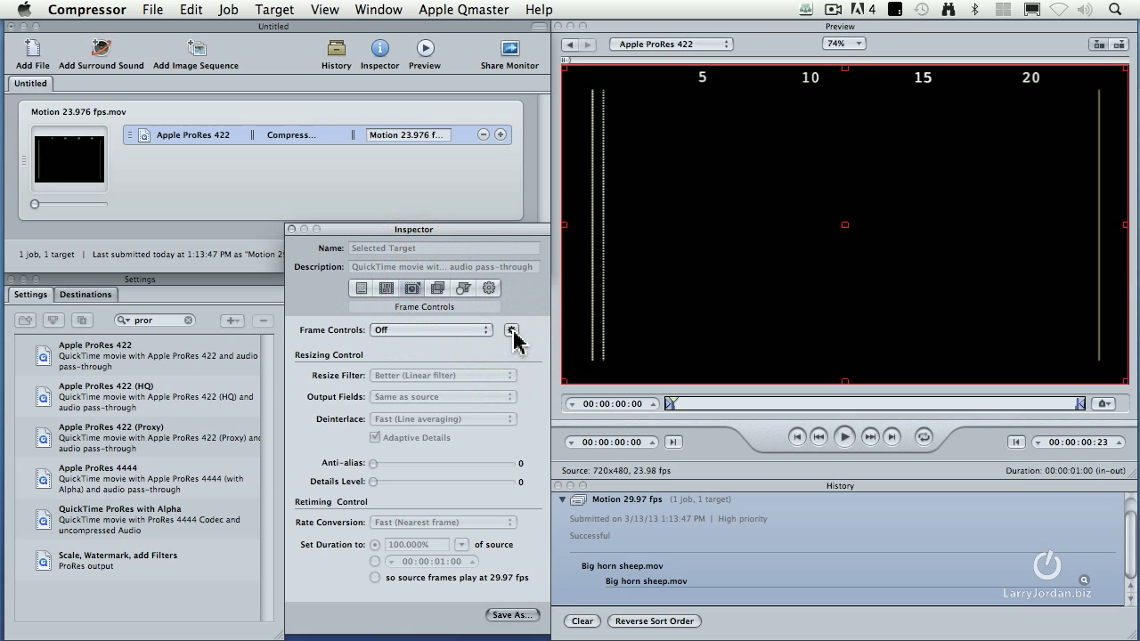
click(442, 331)
click(434, 346)
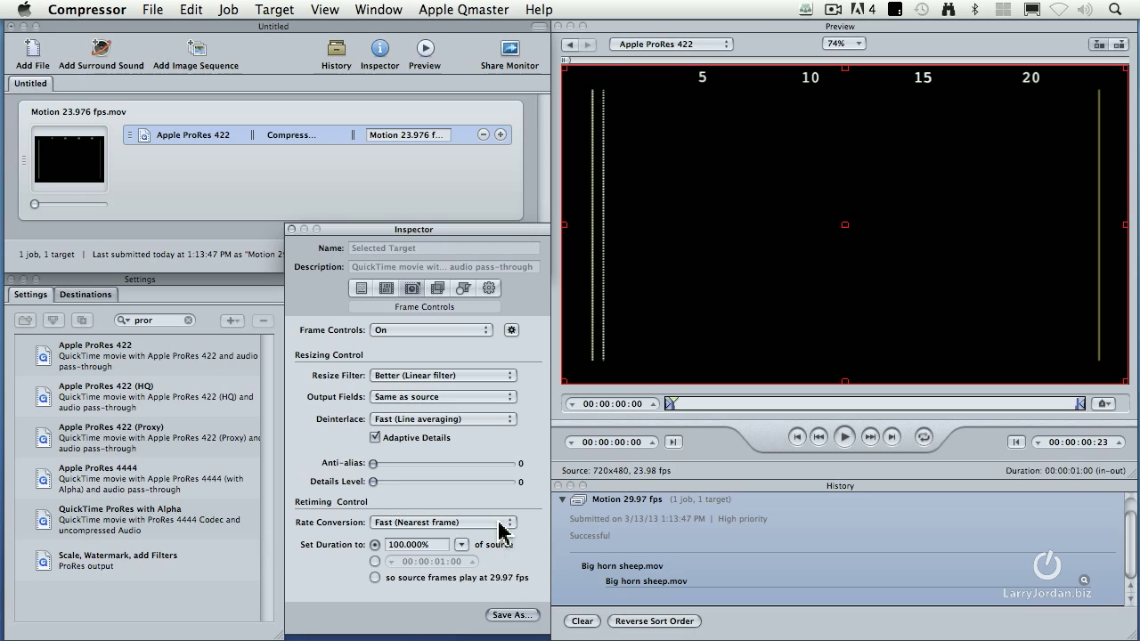
click(499, 522)
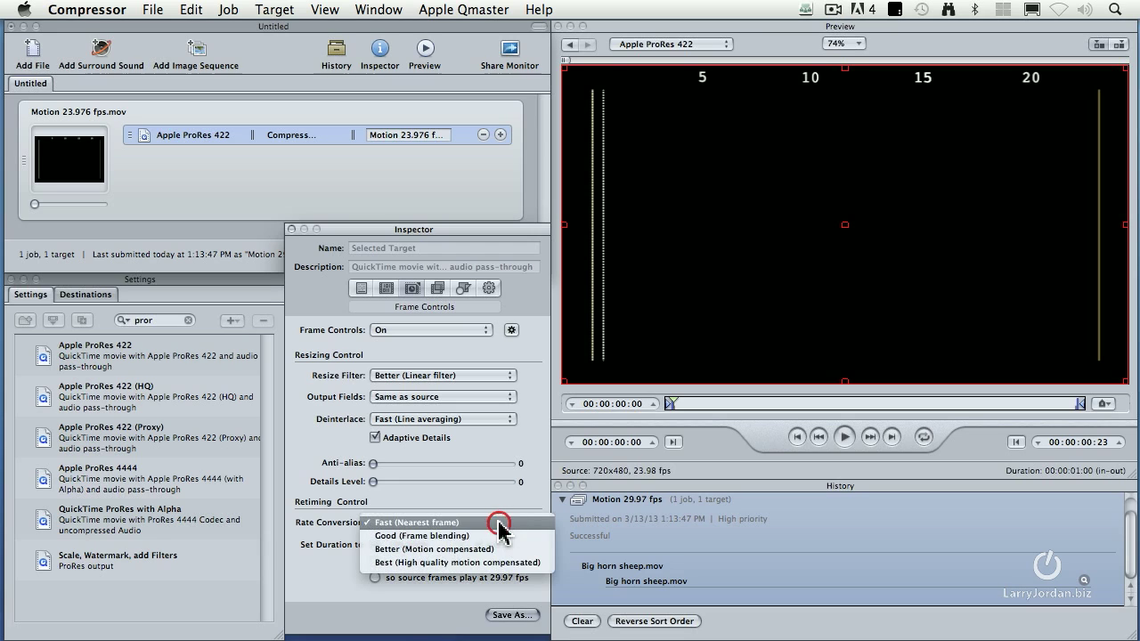
click(537, 549)
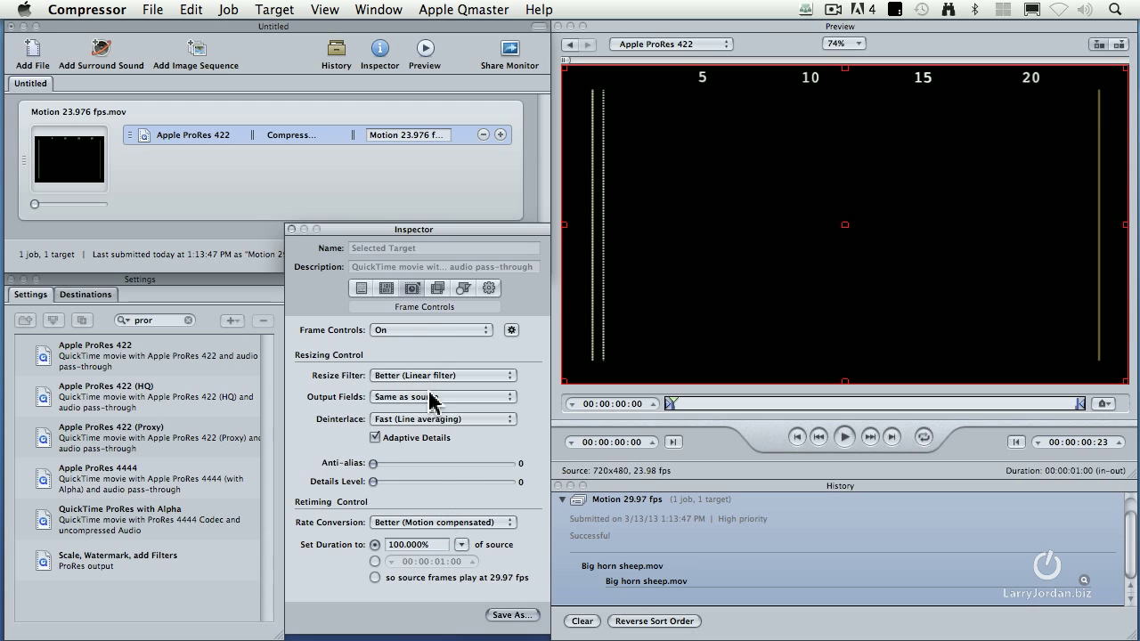
Step: Submit the batch as Motion 29.97 fps for processing on This Computer
click(408, 215)
click(509, 254)
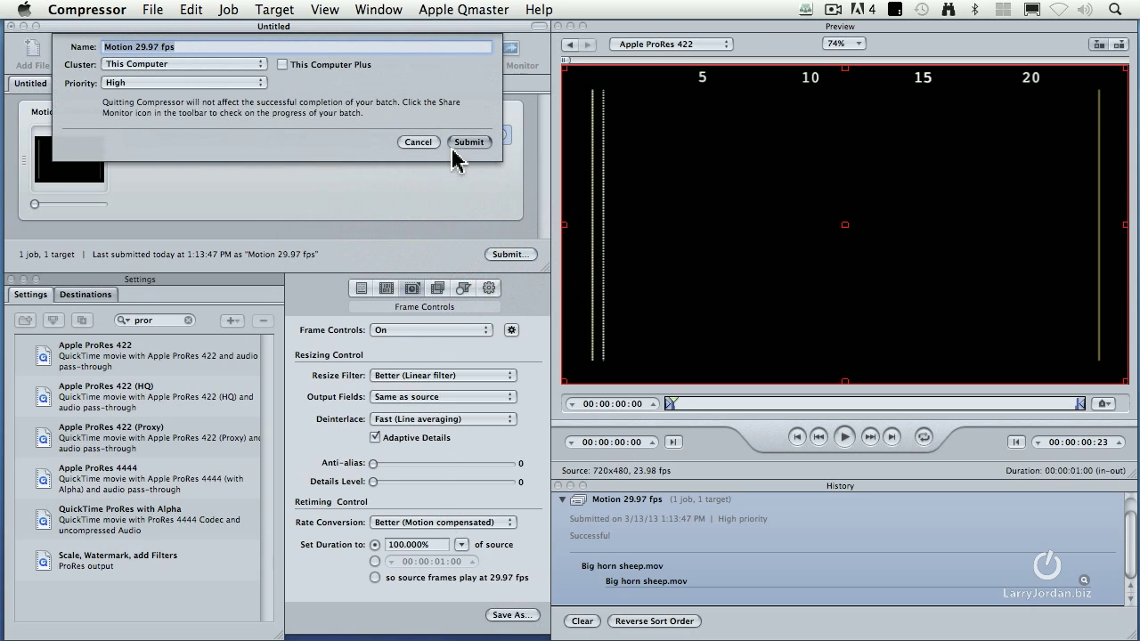
click(466, 144)
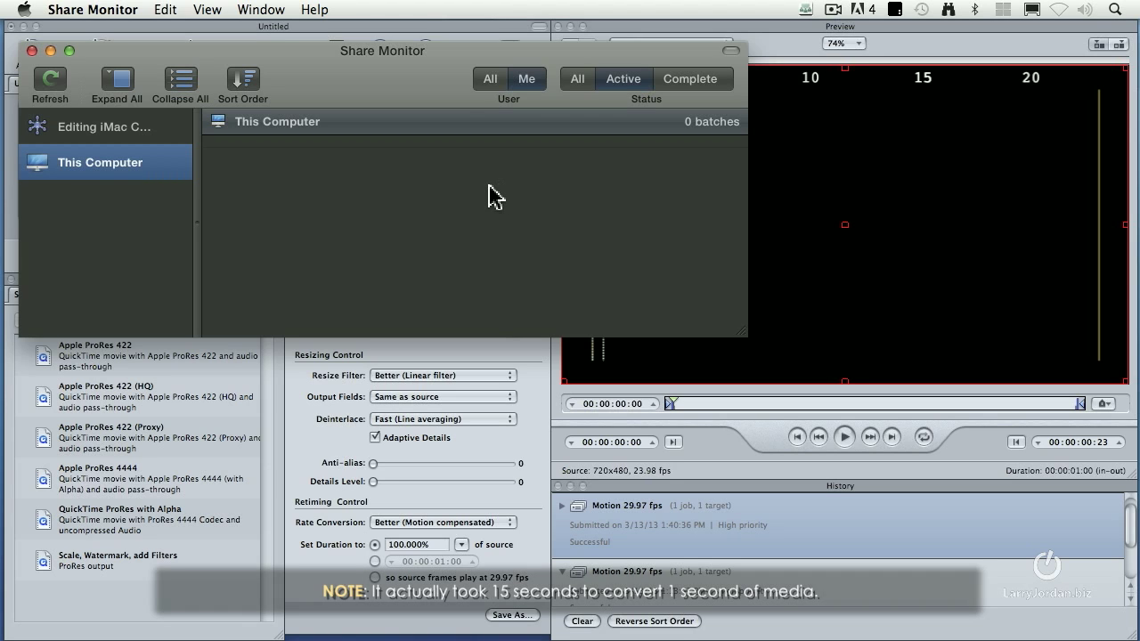
Step: Hide Compressor and open the converted Motion 23.976 fps.mov from Compressed Files in QuickTime Player 7
click(545, 378)
key(super+h)
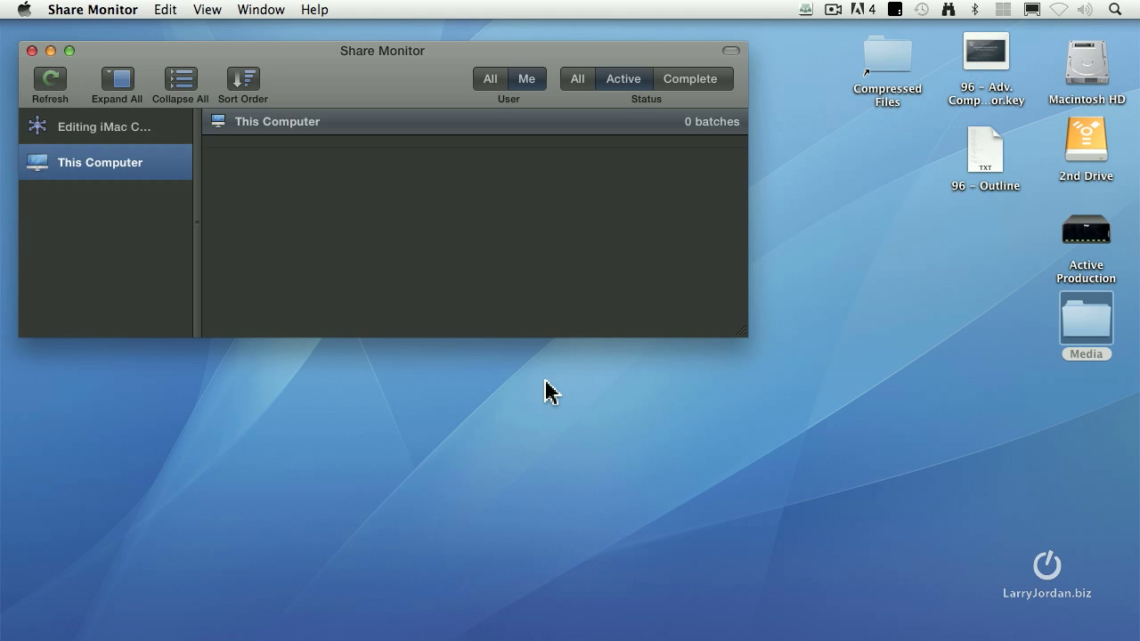
double_click(895, 60)
click(396, 122)
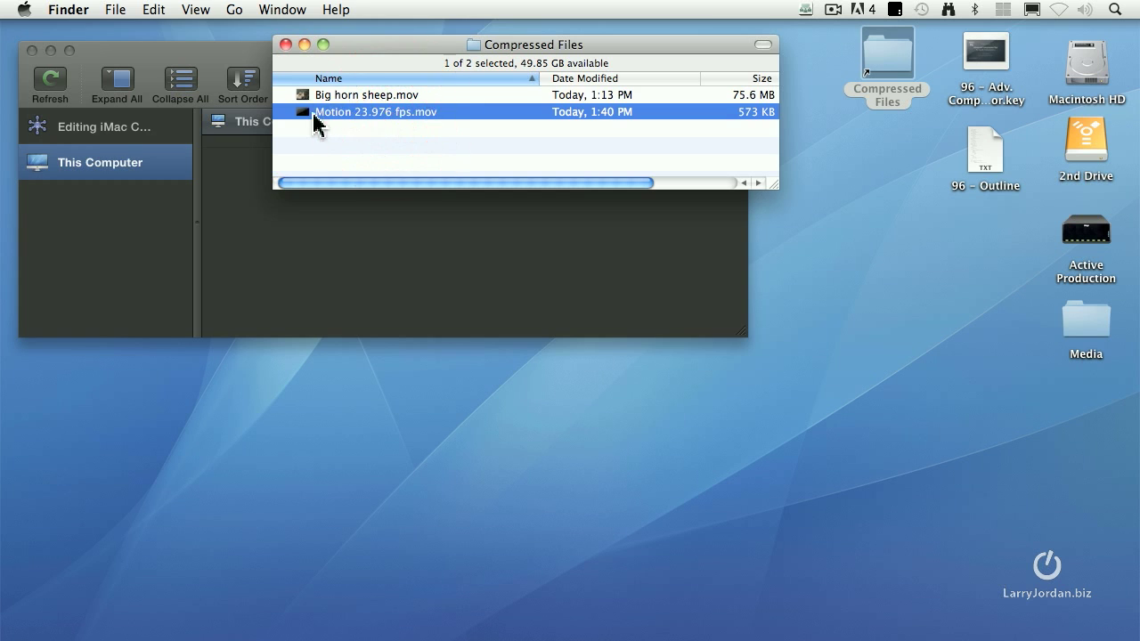
right_click(301, 107)
mouse_move(381, 134)
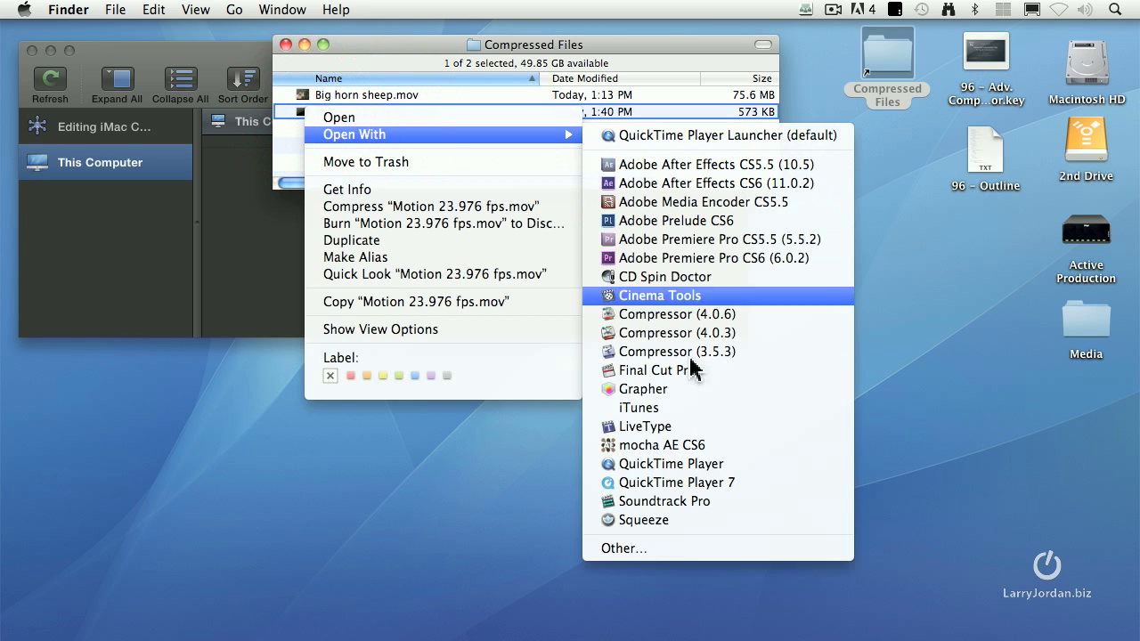
click(706, 481)
drag(395, 50, 488, 92)
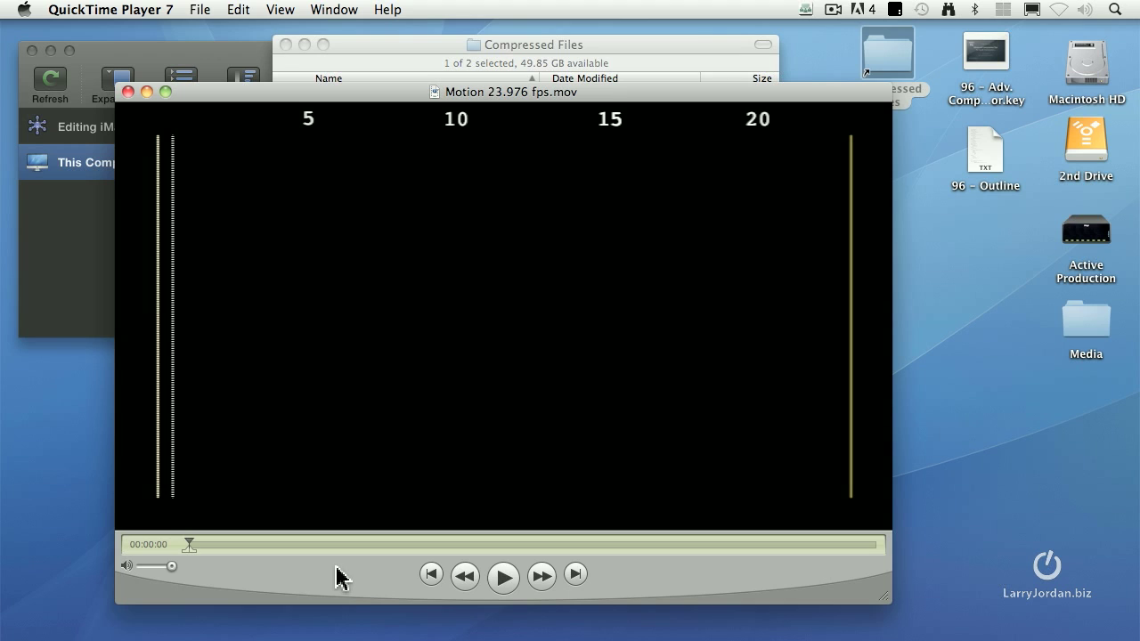
Step: Step the converted movie frame by frame to its end, inspecting the blended in-between frames
key(Right)
key(Right)
key(Right)
key(Right)
key(Right)
key(Right)
key(Right)
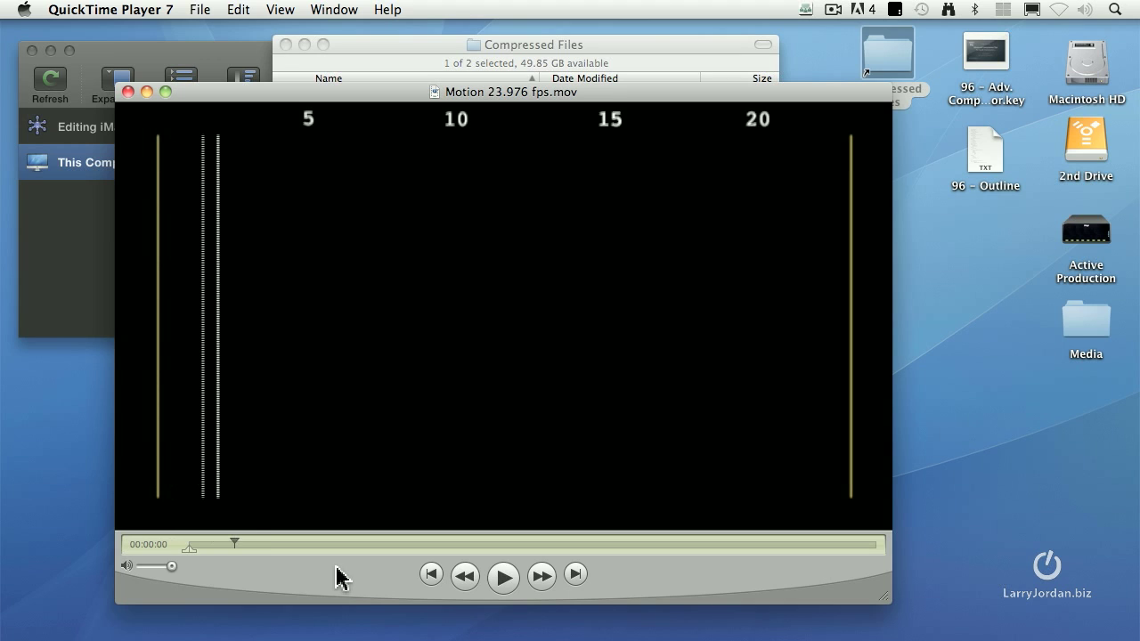
key(Right)
key(Right)
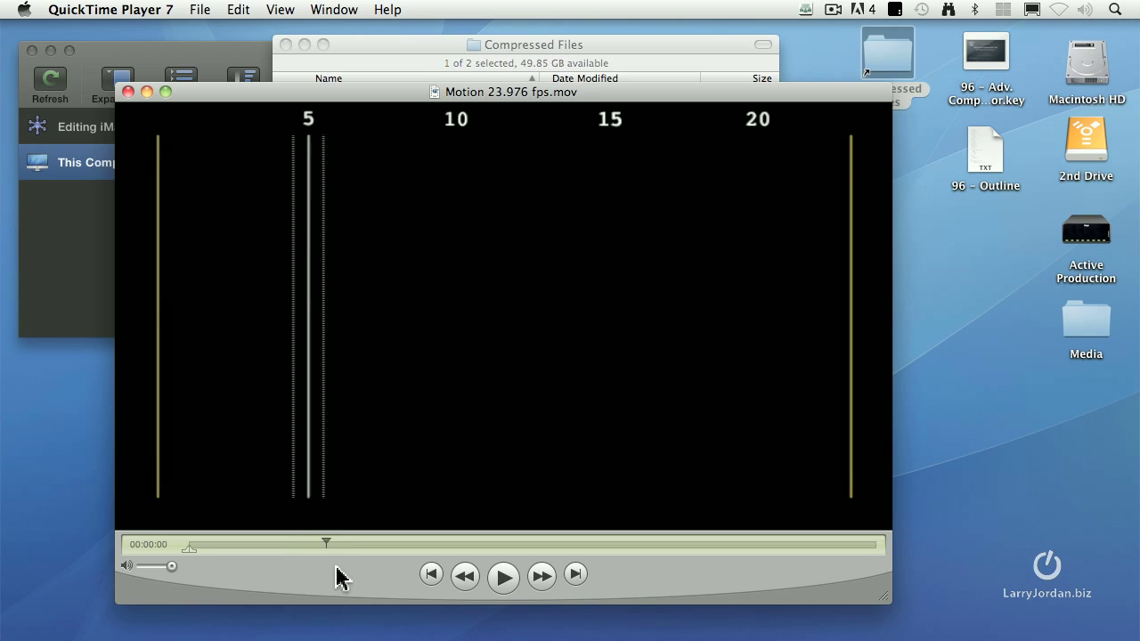
key(Right)
key(Right)
key(Right)
key(Right)
key(Right)
key(Right)
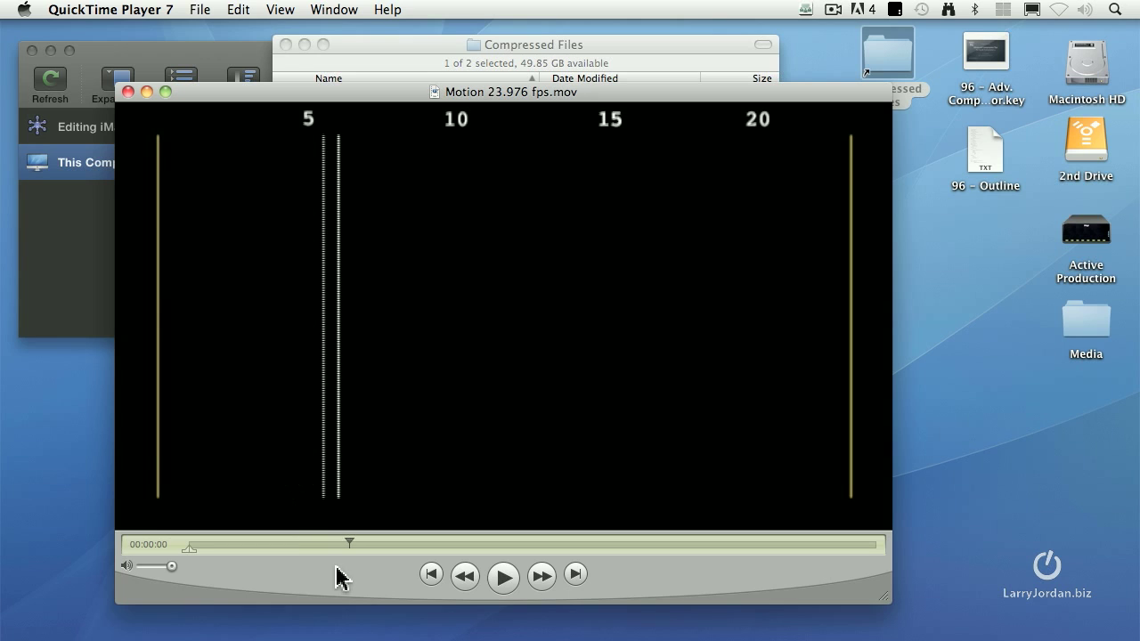
key(Right)
key(Right)
key(Right)
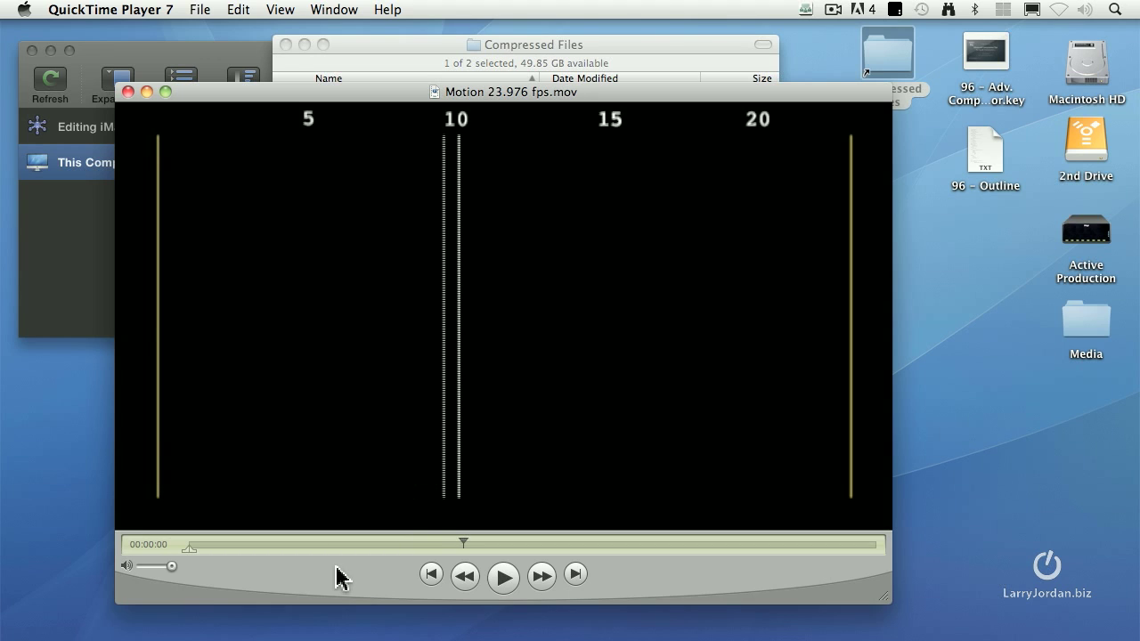
key(Right)
key(Right)
key(Right)
key(Right)
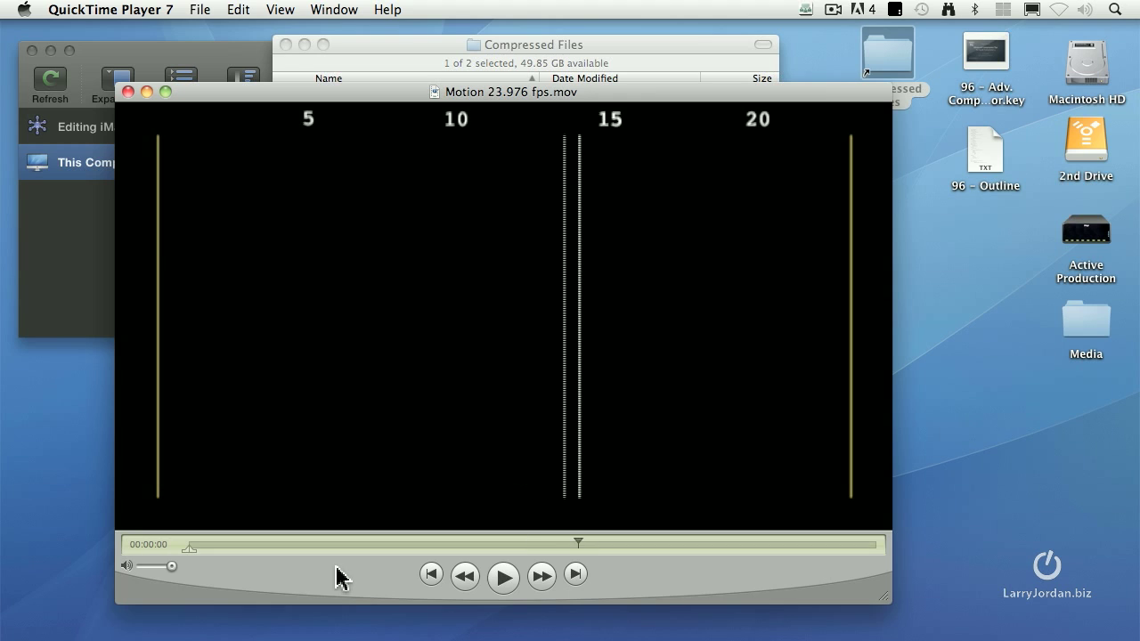
key(Right)
key(Right)
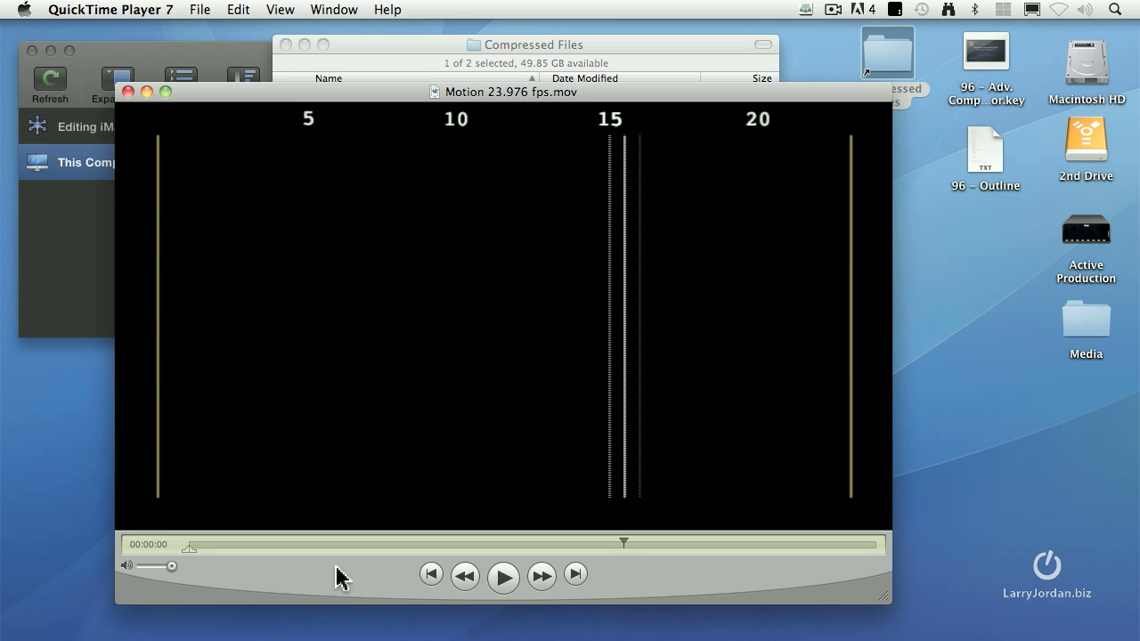
key(Right)
key(Right)
key(Right)
key(Right)
key(Right)
key(Right)
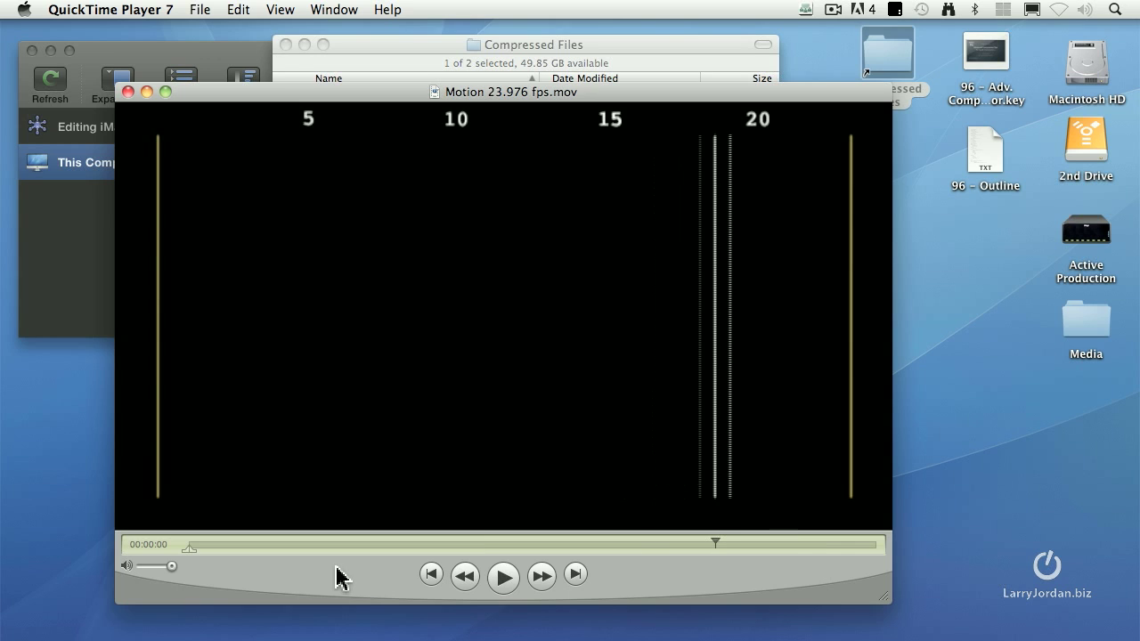
key(Right)
key(Right)
key(Right)
key(Right)
key(Right)
key(Right)
key(Right)
key(Right)
key(Right)
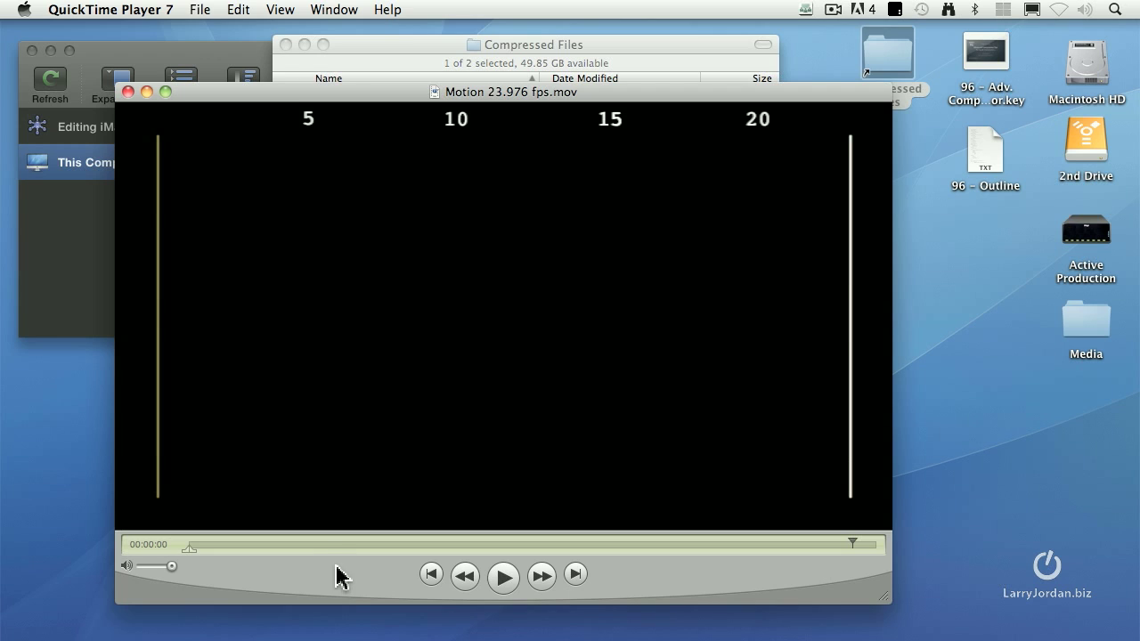
Step: Return the playhead near the start and step forward again to the 5 marker
drag(279, 542, 187, 545)
key(Right)
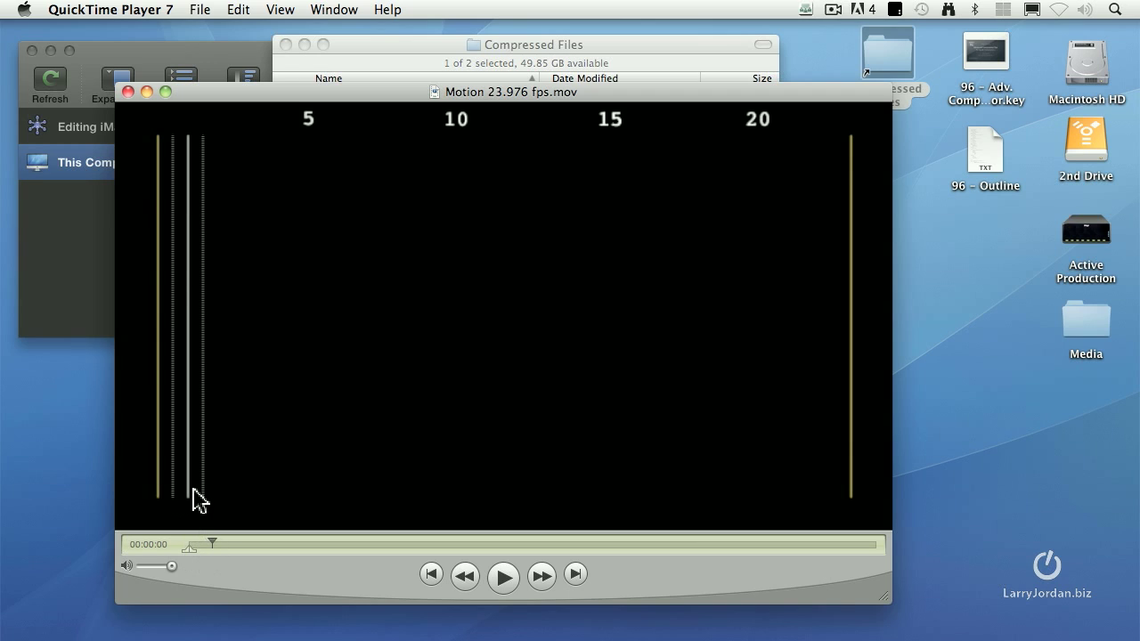
key(Right)
key(Right)
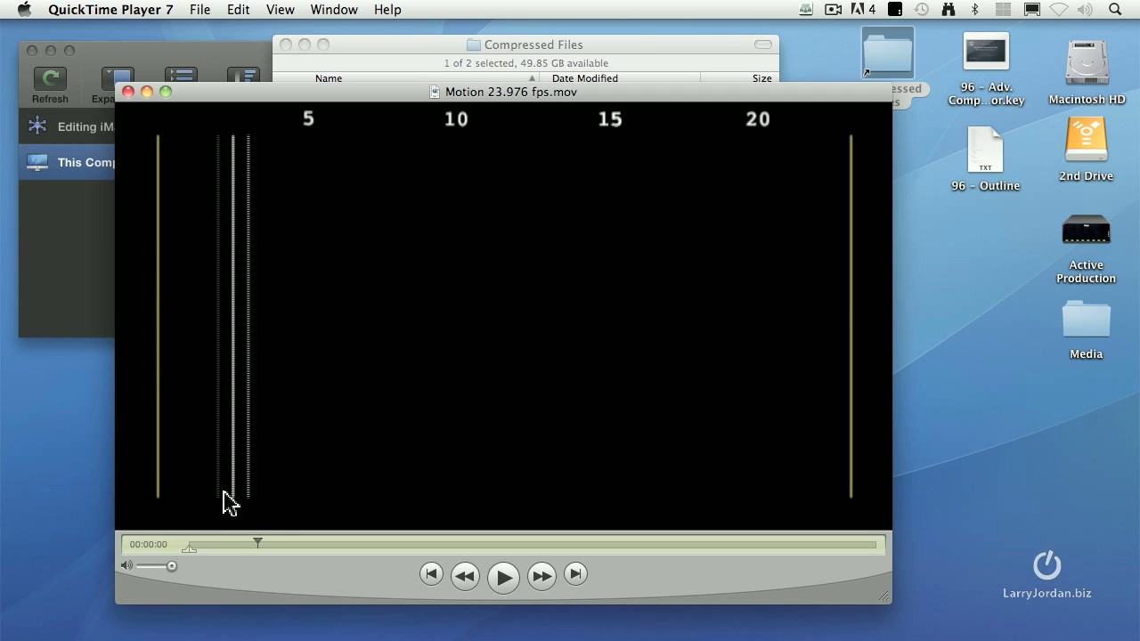
key(Right)
key(Right)
key(Right)
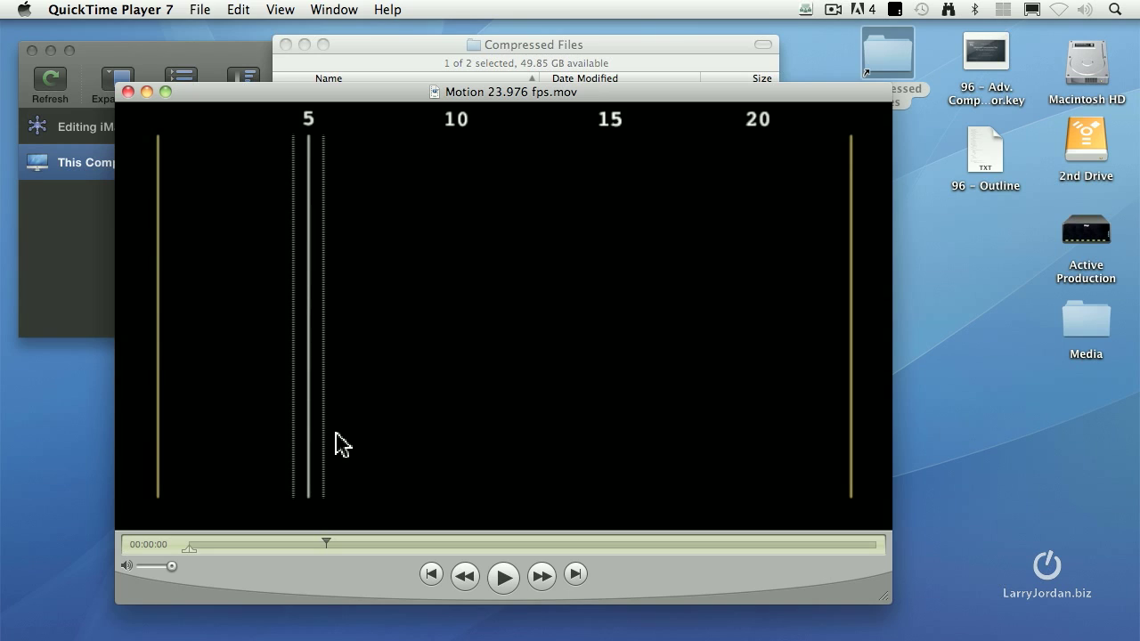
Step: Close the movie and trash Big horn sheep.mov and Motion 23.976 fps.mov from Compressed Files
click(128, 92)
click(368, 173)
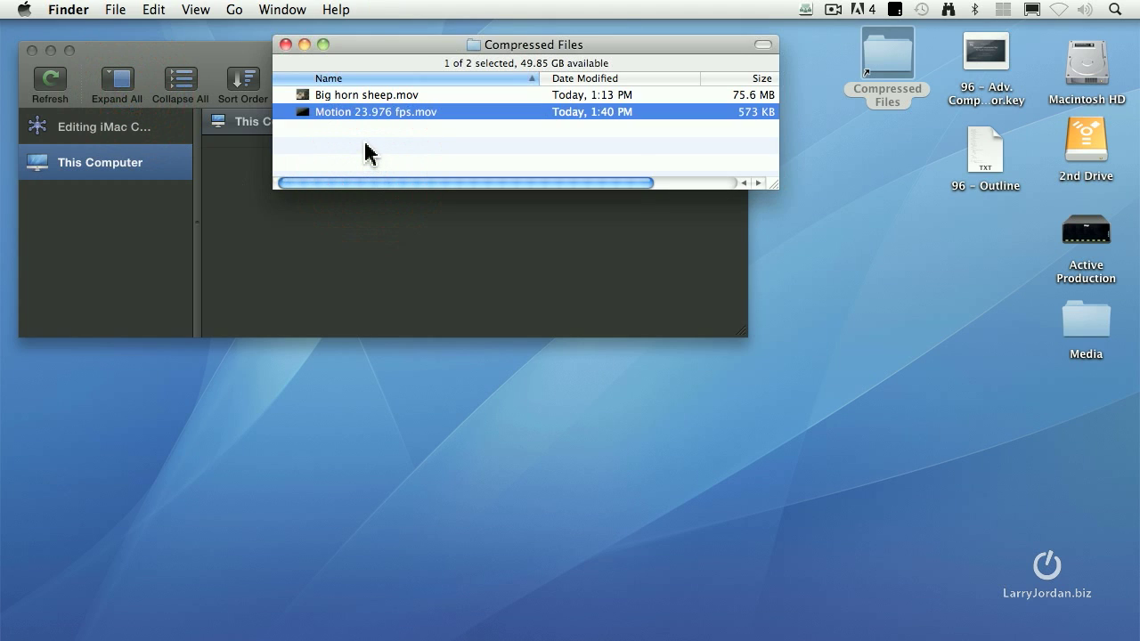
click(300, 92)
shift+click(303, 113)
key(super+BackSpace)
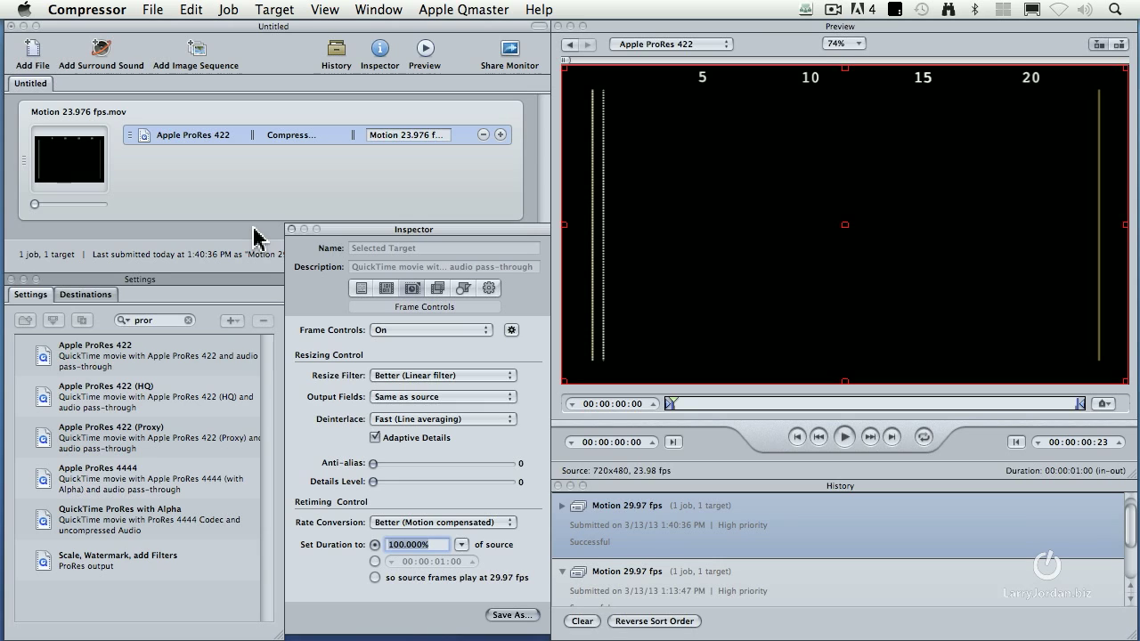
Step: Replace the old job with Motion 29.97 fps.mov and give it an Apple ProRes 422 target
click(162, 176)
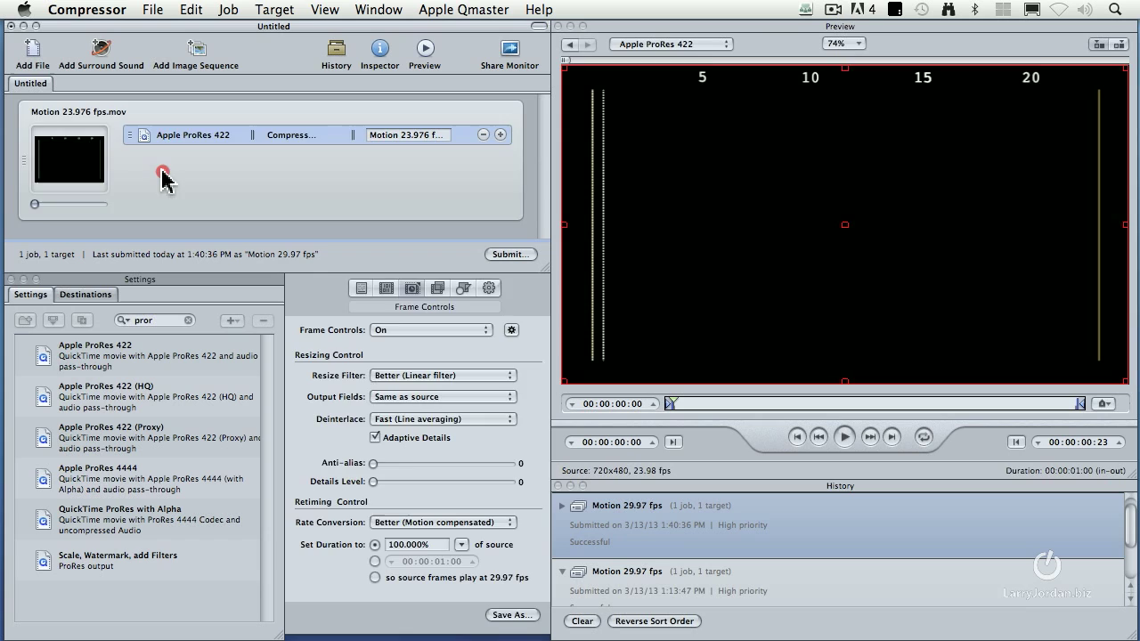
key(Delete)
click(134, 163)
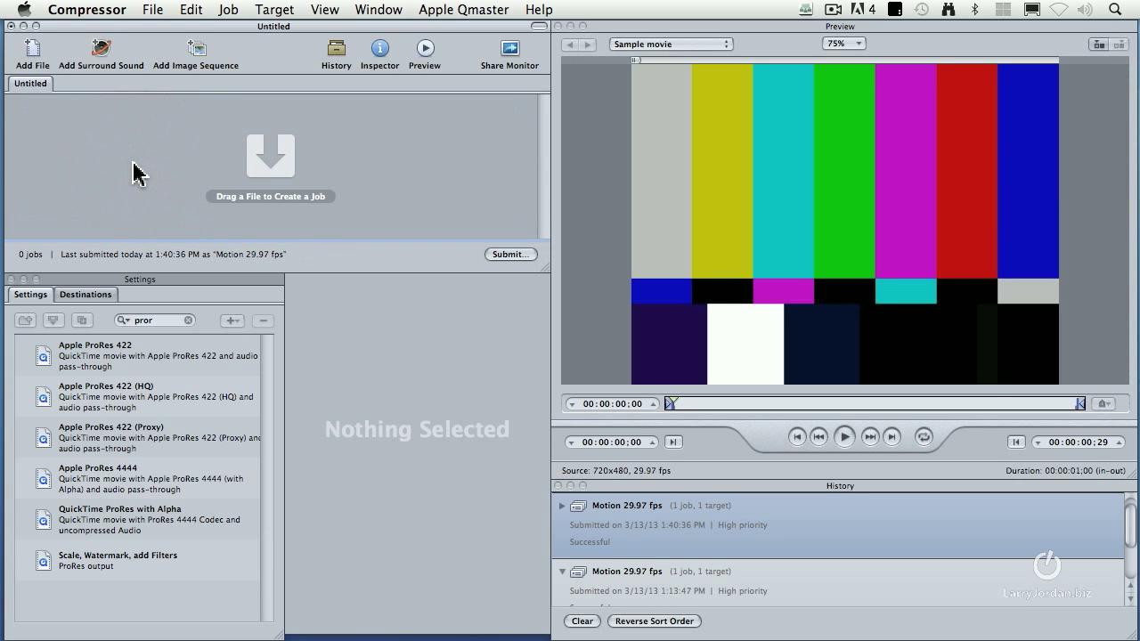
key(super+i)
click(379, 163)
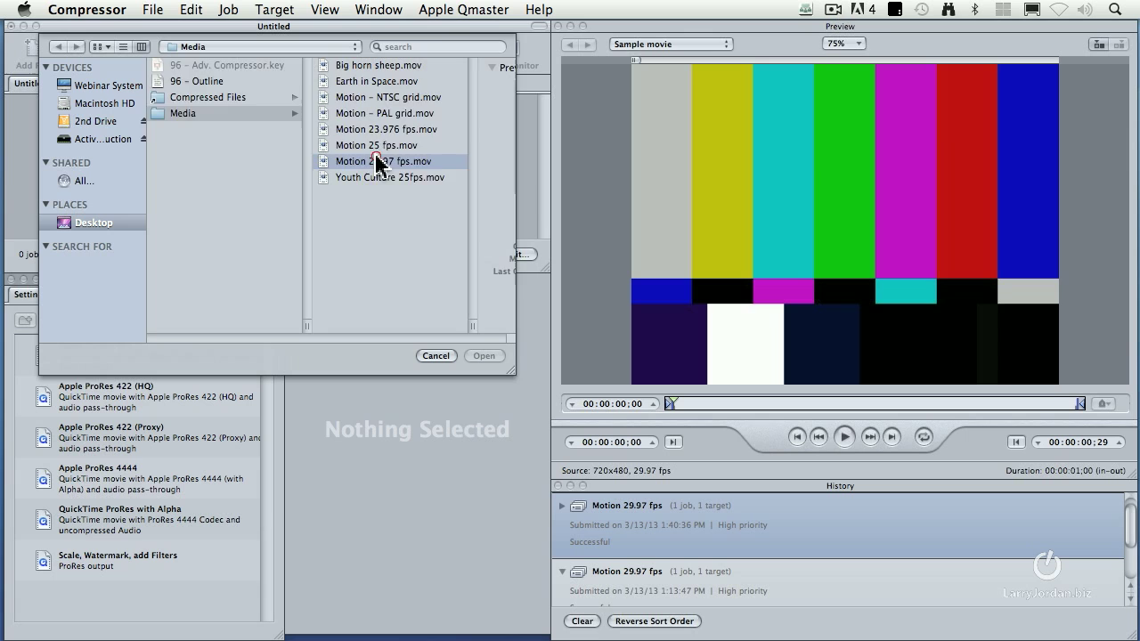
click(483, 355)
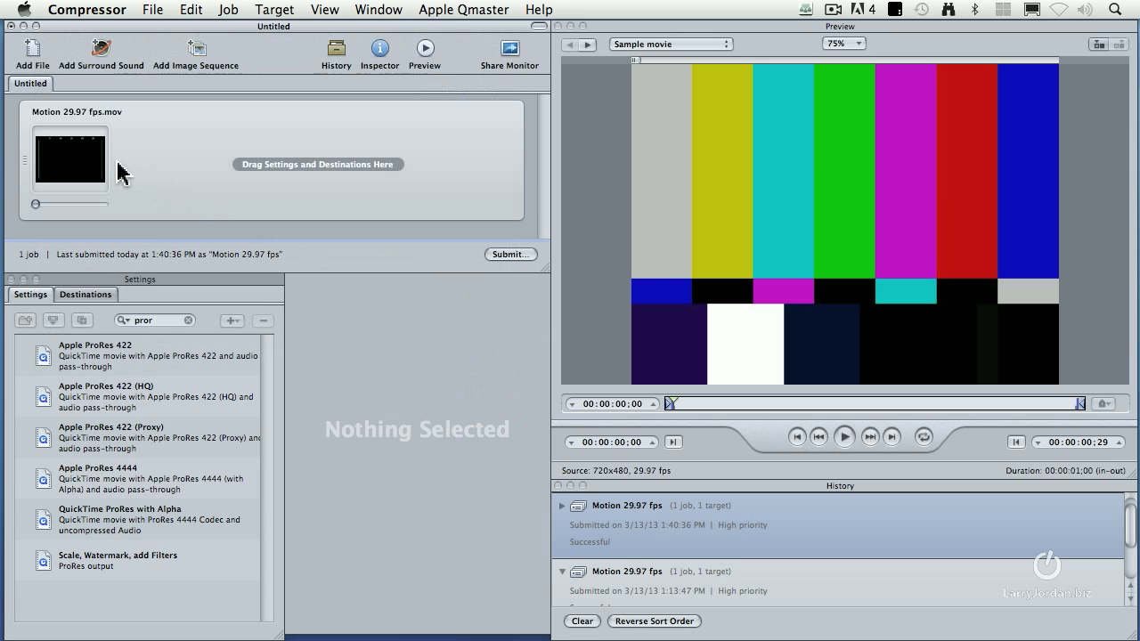
drag(44, 356, 138, 156)
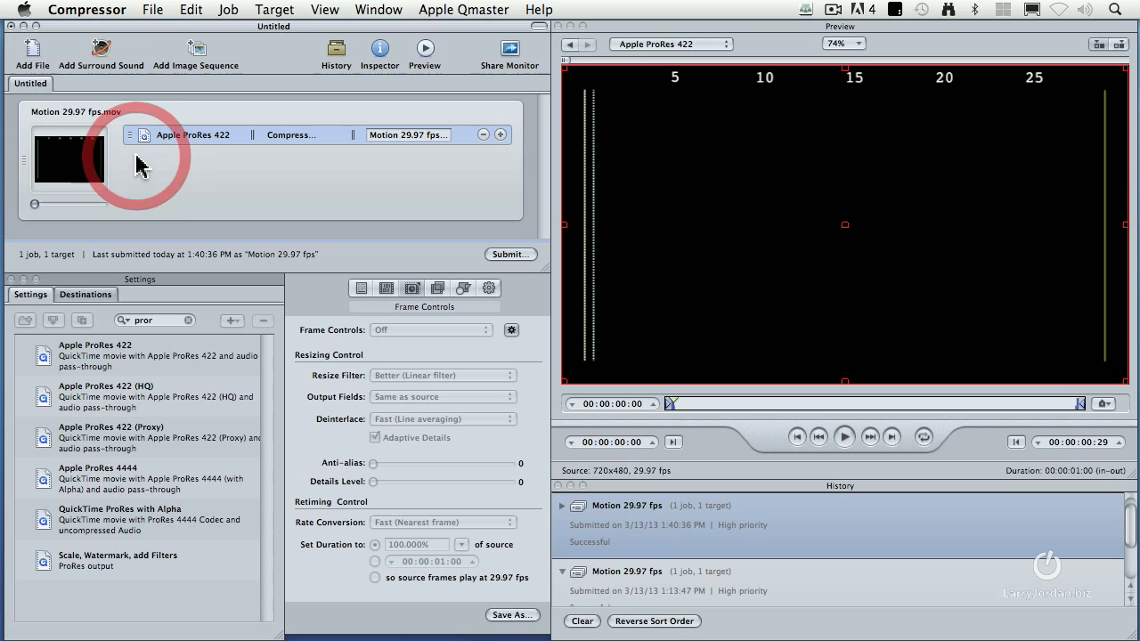
Step: Step the source preview from the first frame forward to frame 00:00:00:10
click(678, 405)
click(656, 398)
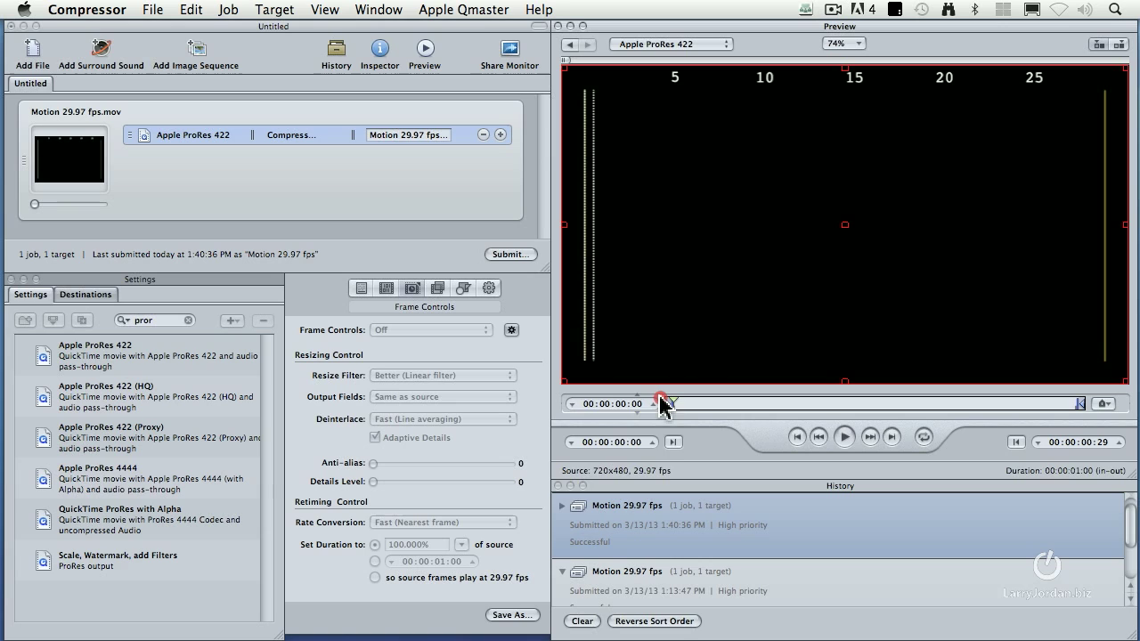
key(Right)
key(Right)
key(Right)
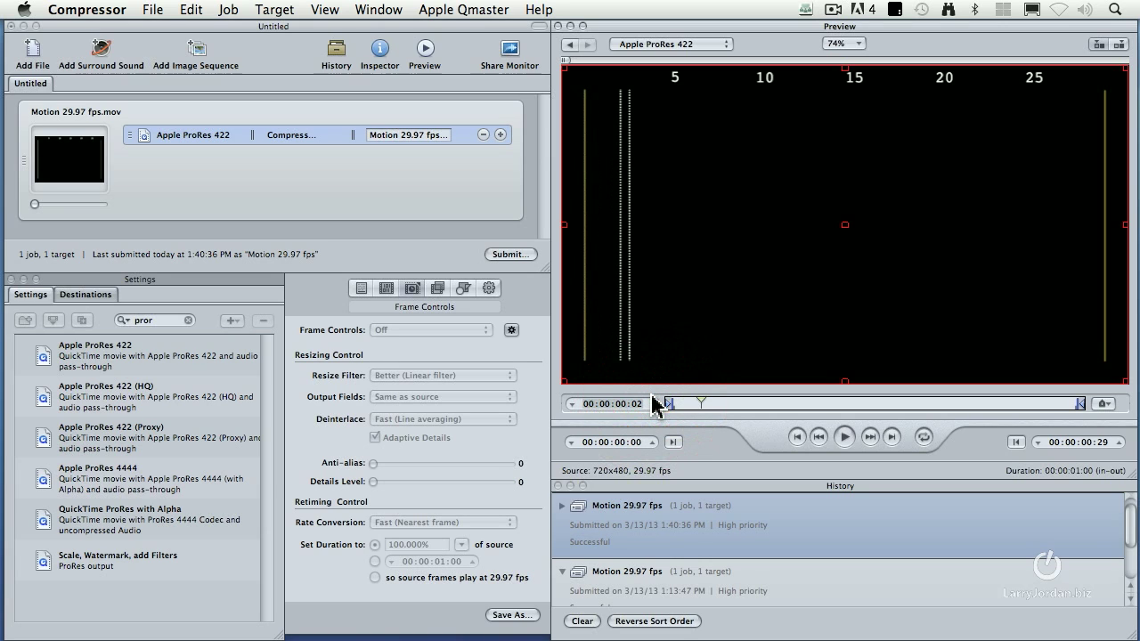
key(Right)
key(Right)
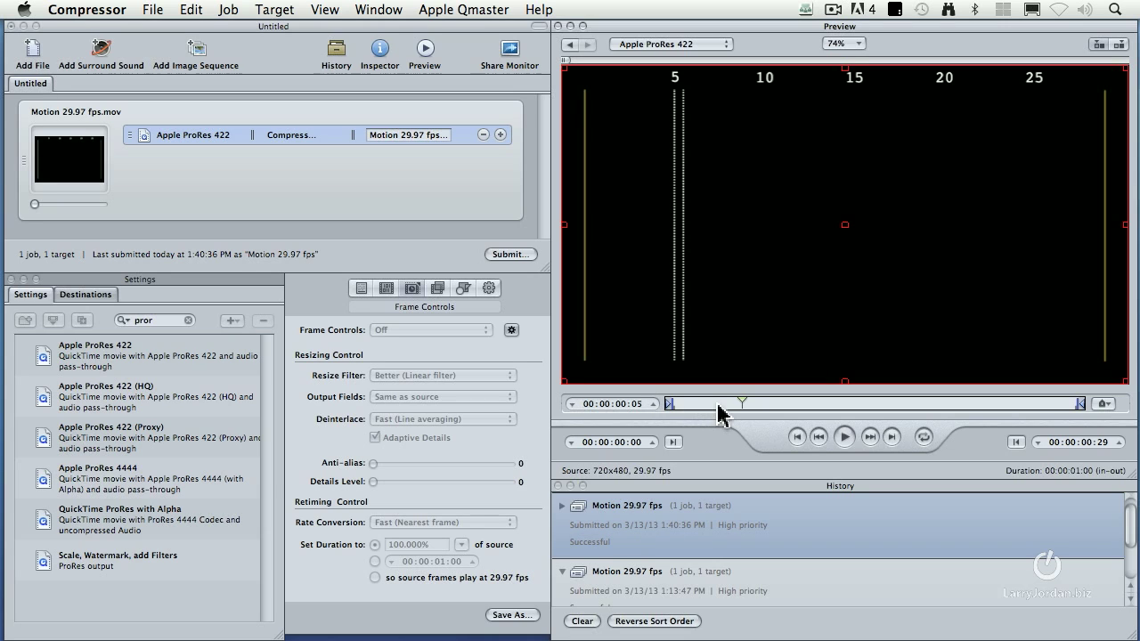
click(651, 400)
key(Right)
key(Right)
key(Right)
key(Right)
key(Right)
key(Right)
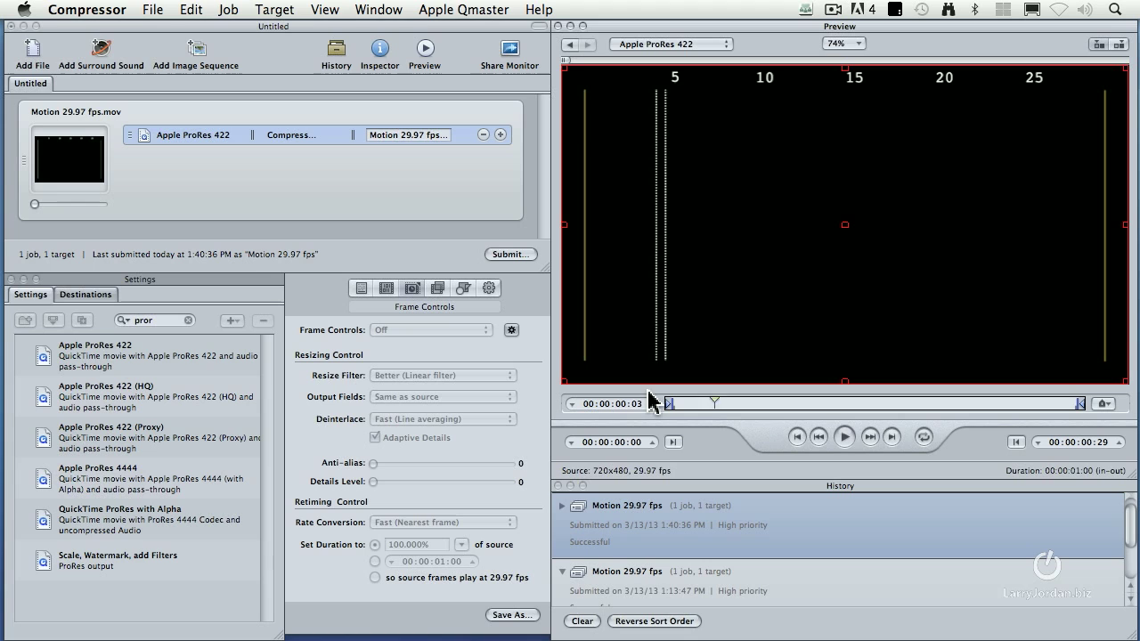
key(Right)
key(Right)
key(Right)
key(Right)
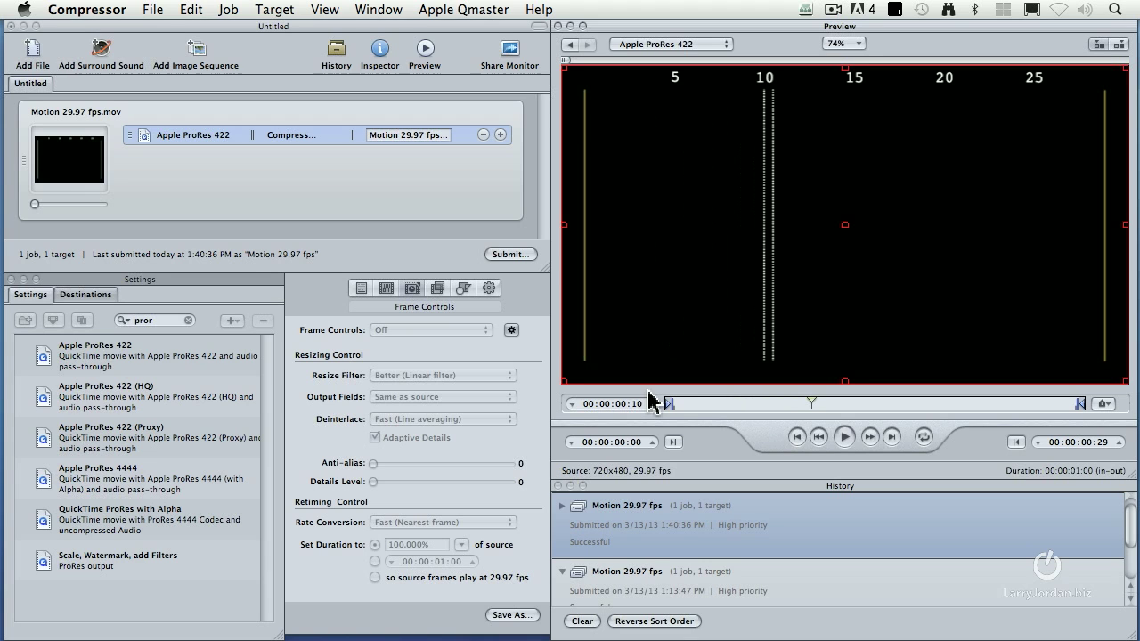
Step: Set the ProRes 422 target's video frame rate to 24 fps
click(326, 284)
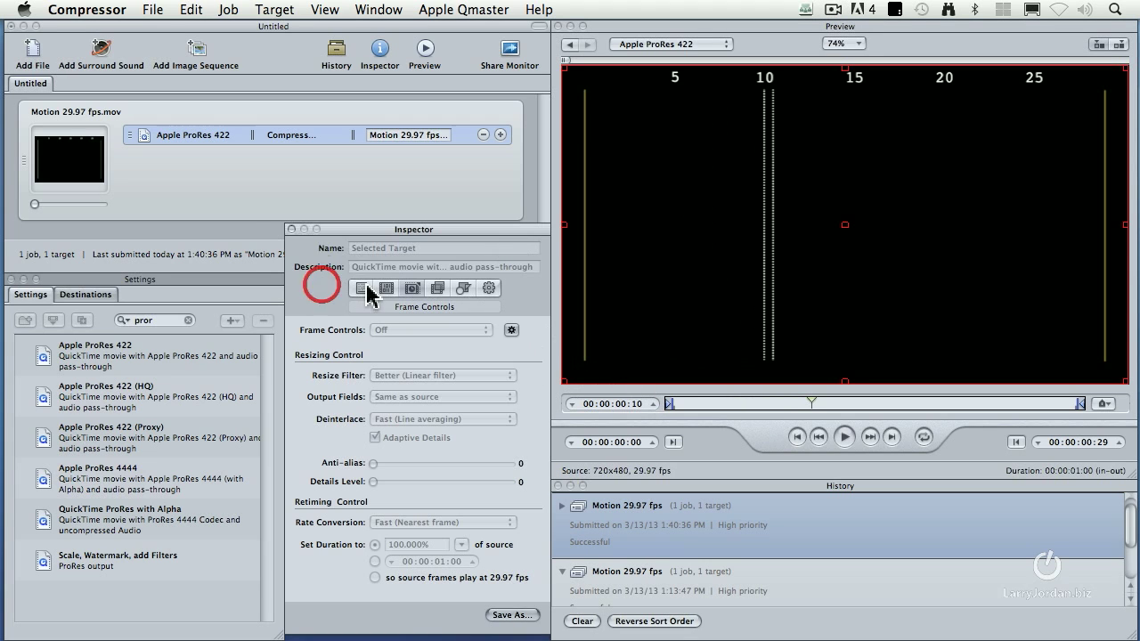
click(374, 376)
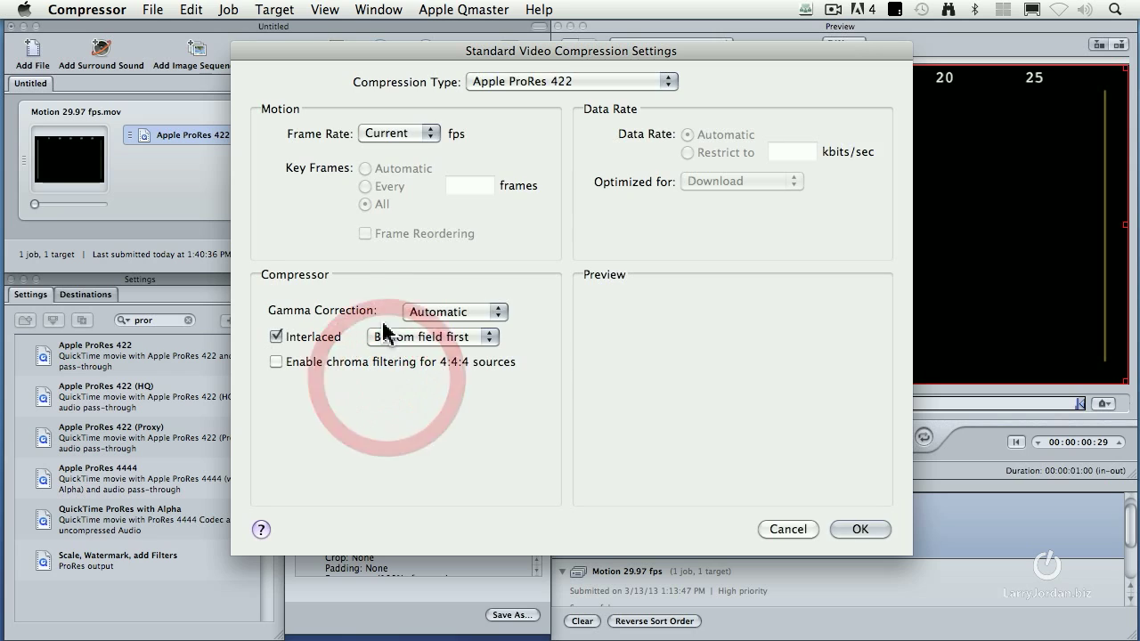
click(429, 133)
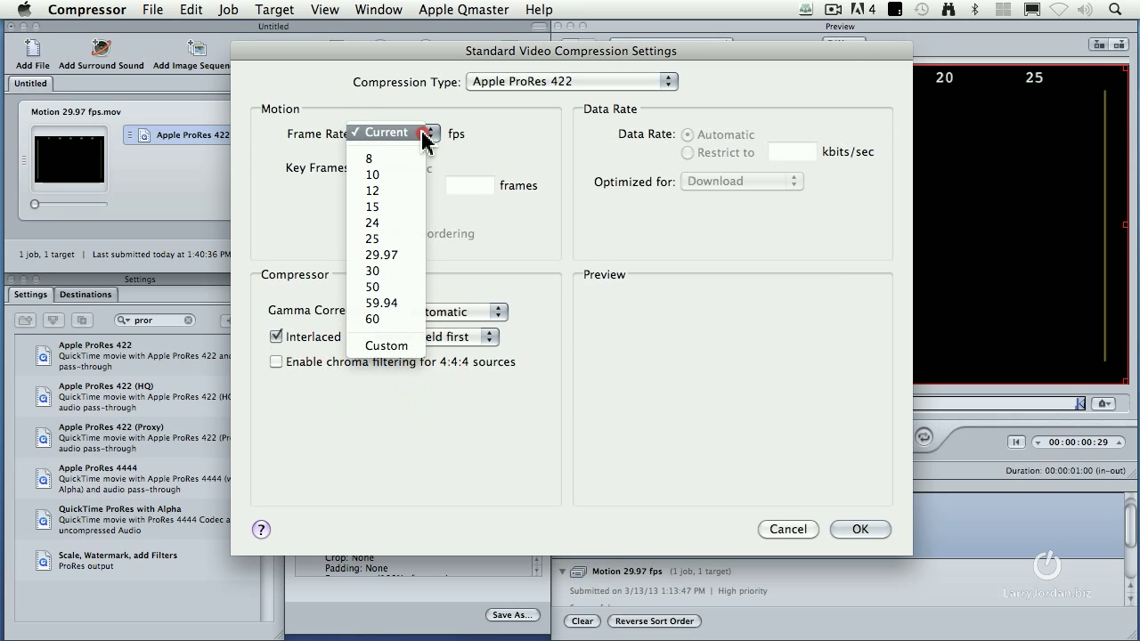
click(414, 222)
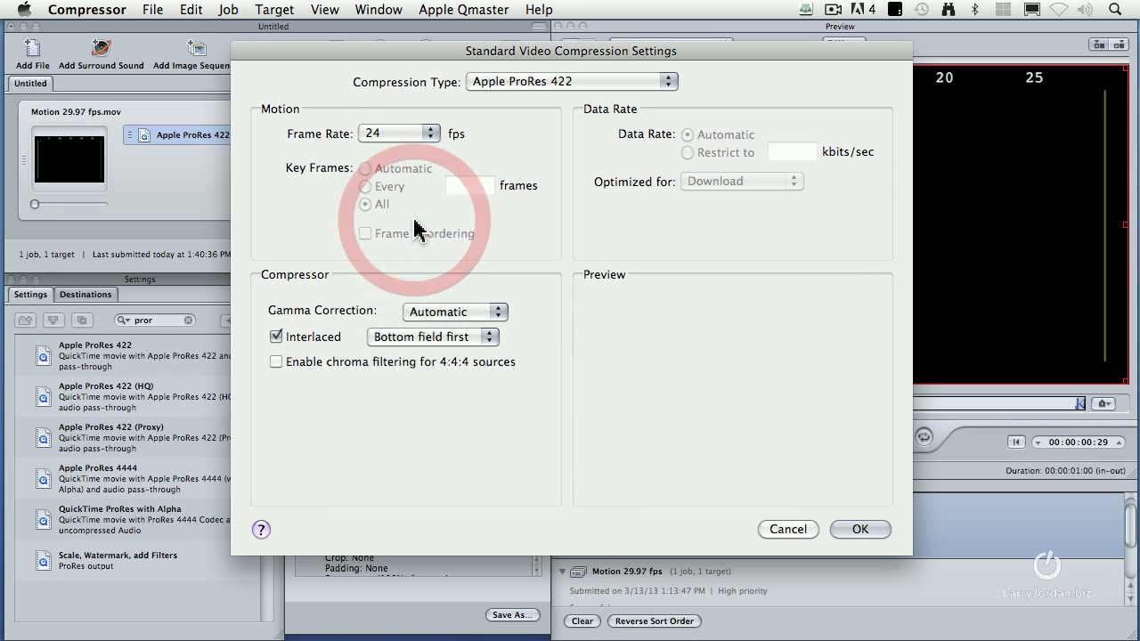
click(860, 530)
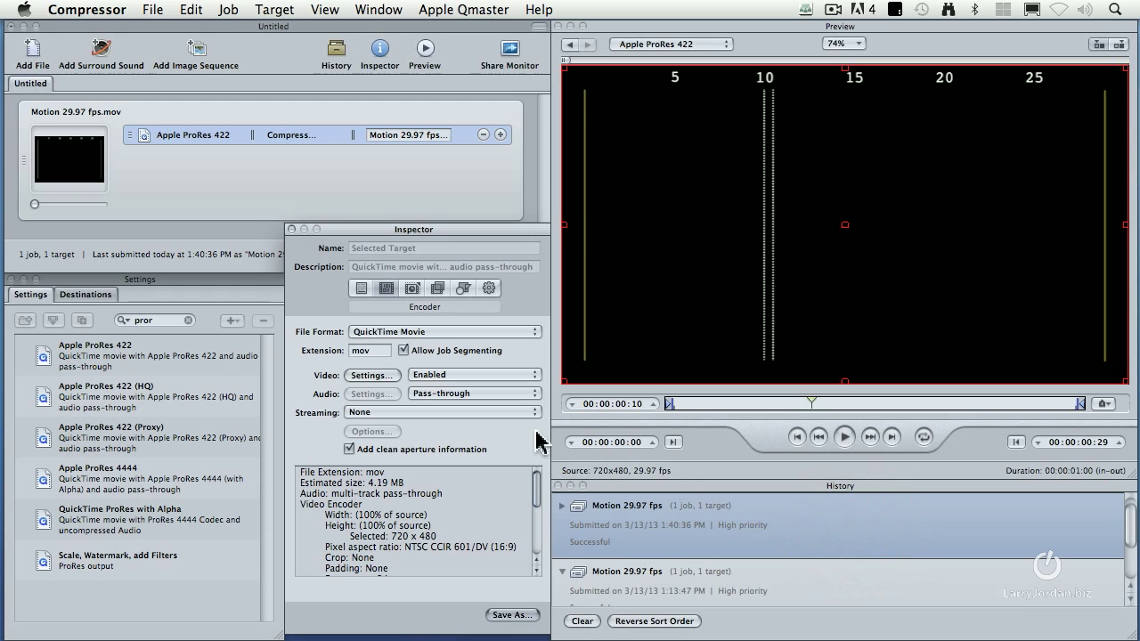
Step: Turn Frame Controls on with Better (Motion compensated) rate conversion, then begin submitting the batch
click(410, 289)
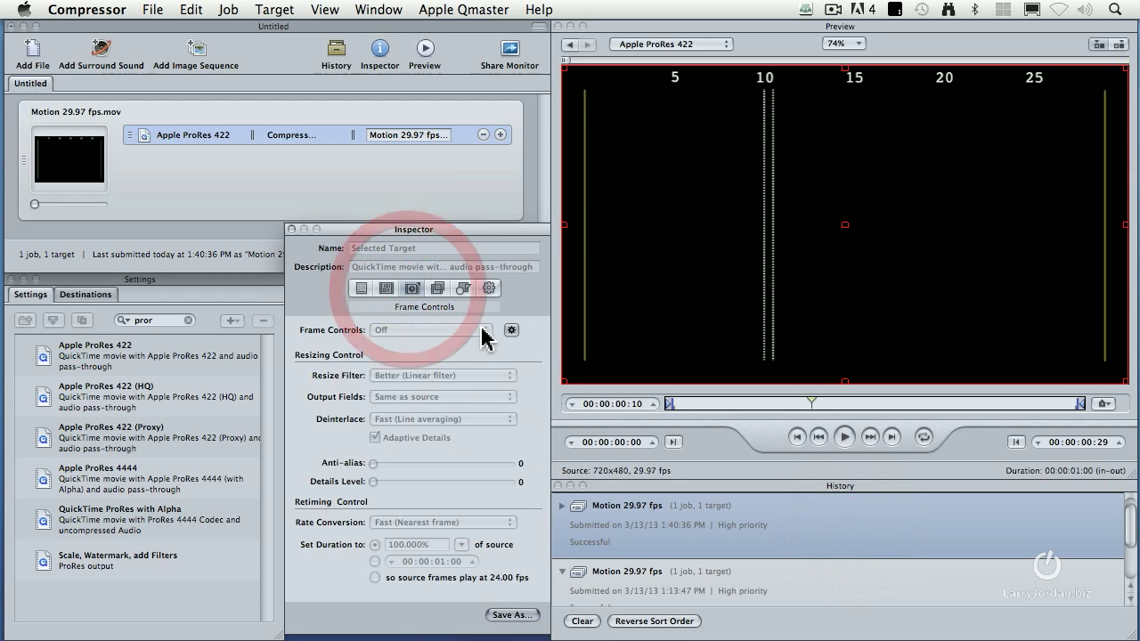
click(457, 331)
click(456, 343)
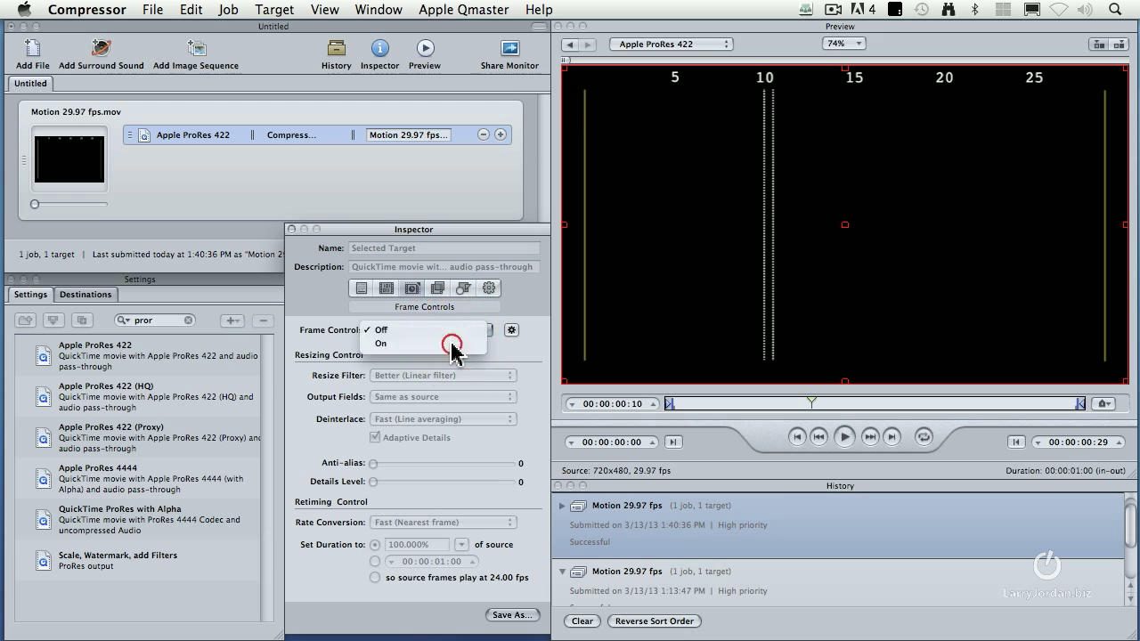
click(434, 521)
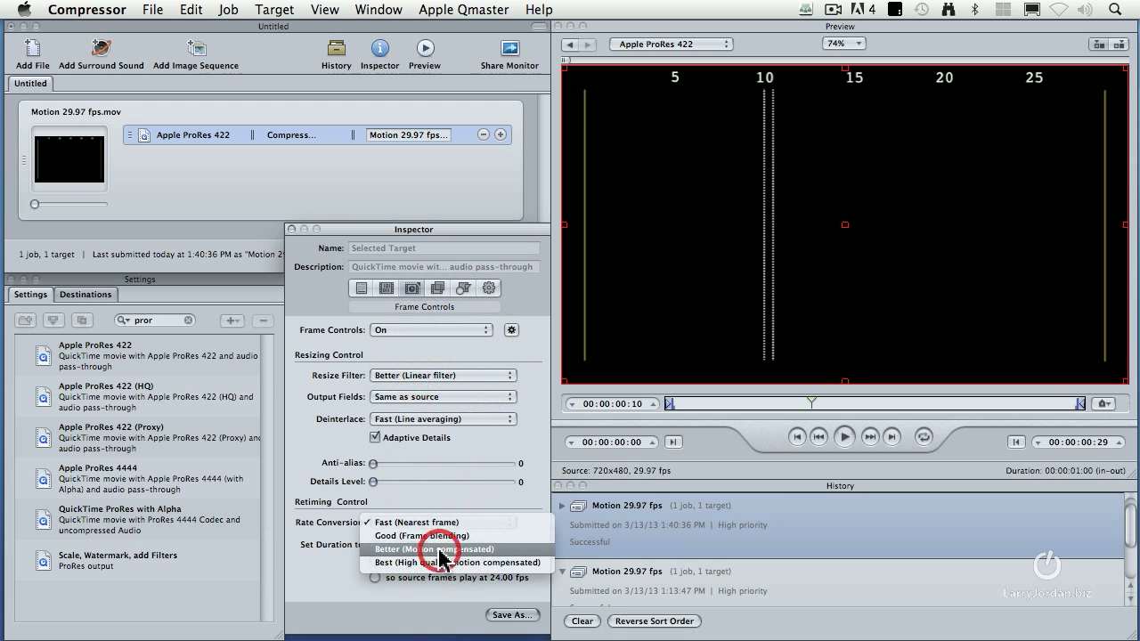
click(440, 549)
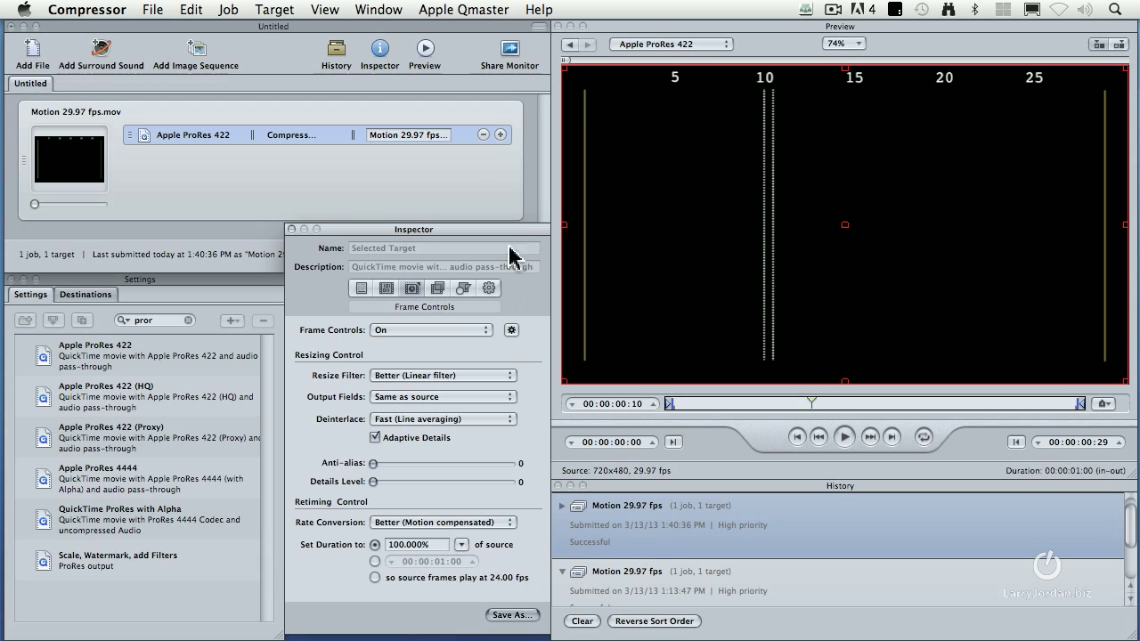
click(471, 178)
click(512, 254)
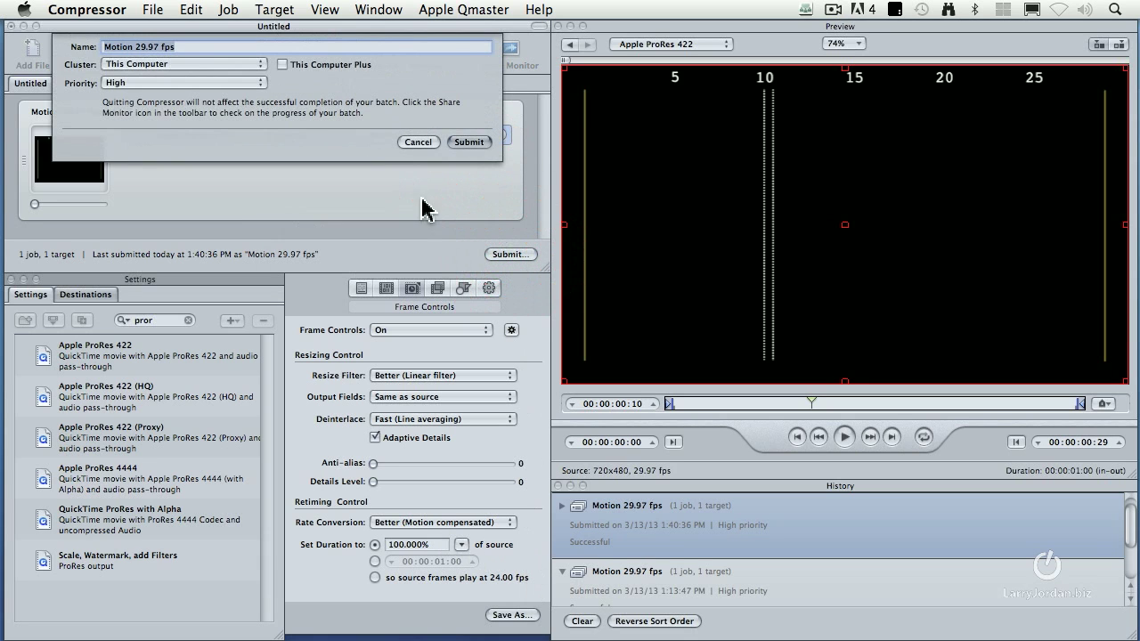
Step: Submit the 24 fps batch and open the converted Motion 29.97 fps.mov in QuickTime Player 7
click(479, 141)
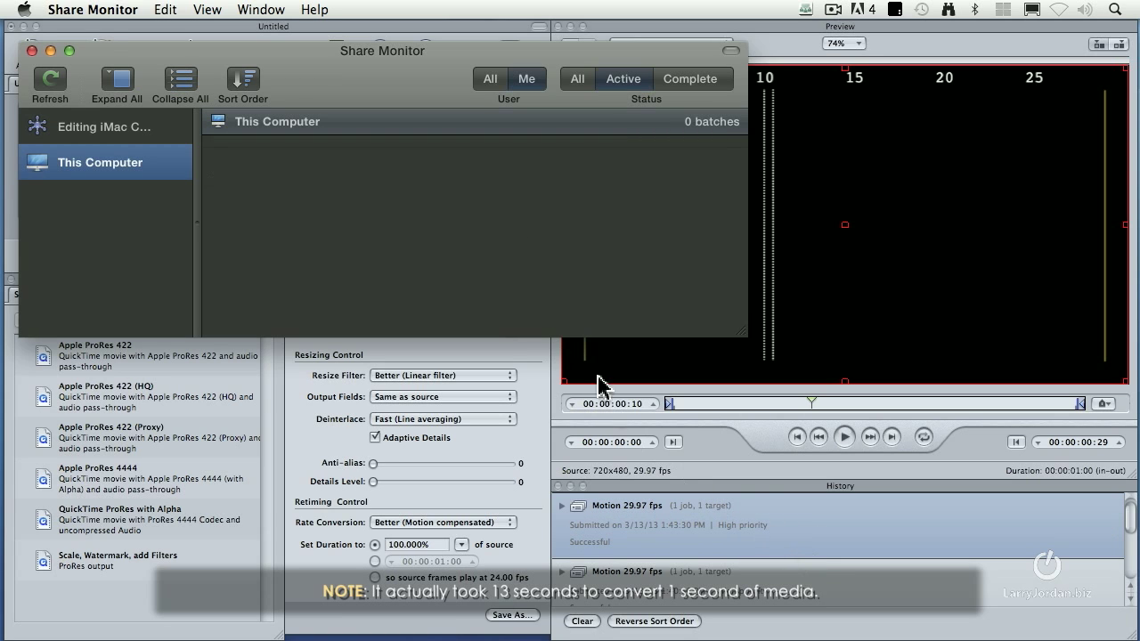
click(520, 299)
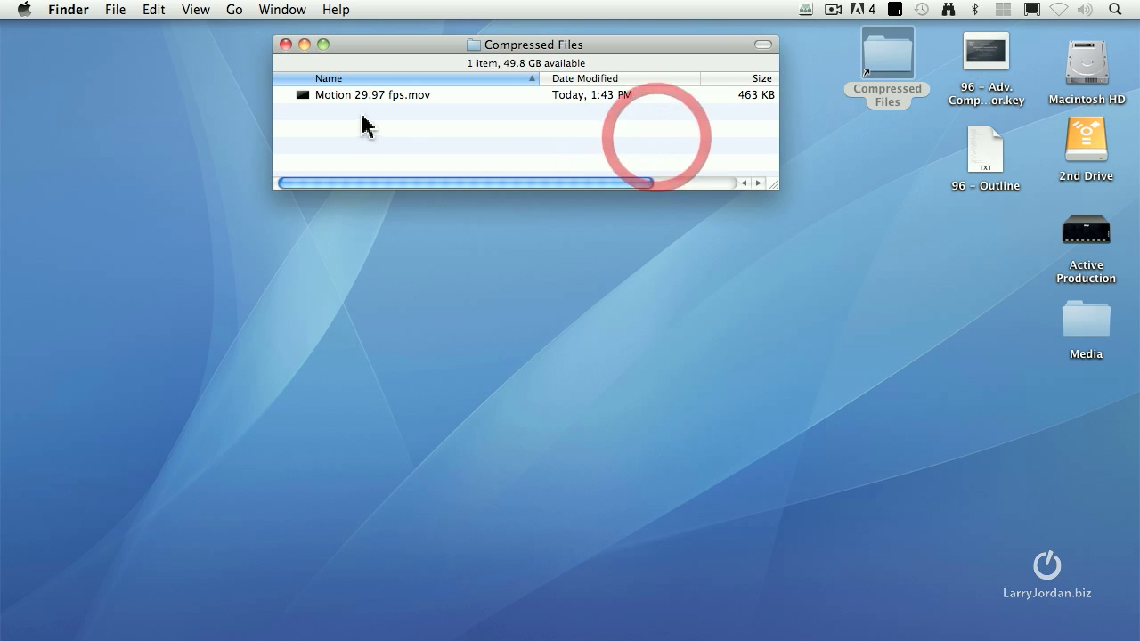
right_click(304, 97)
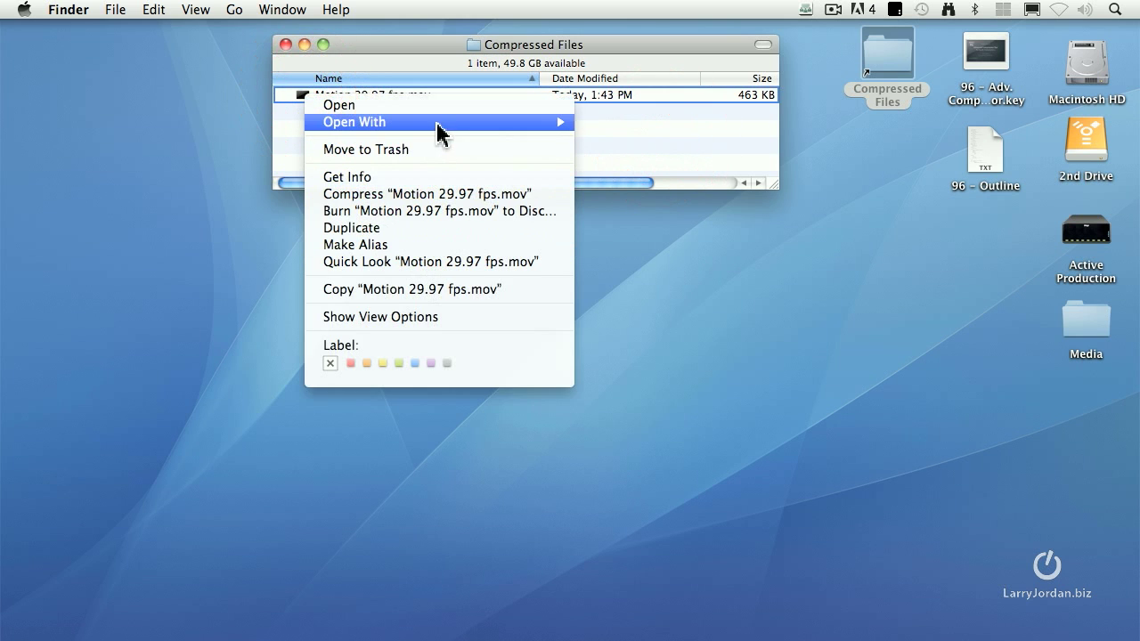
mouse_move(439, 125)
click(710, 471)
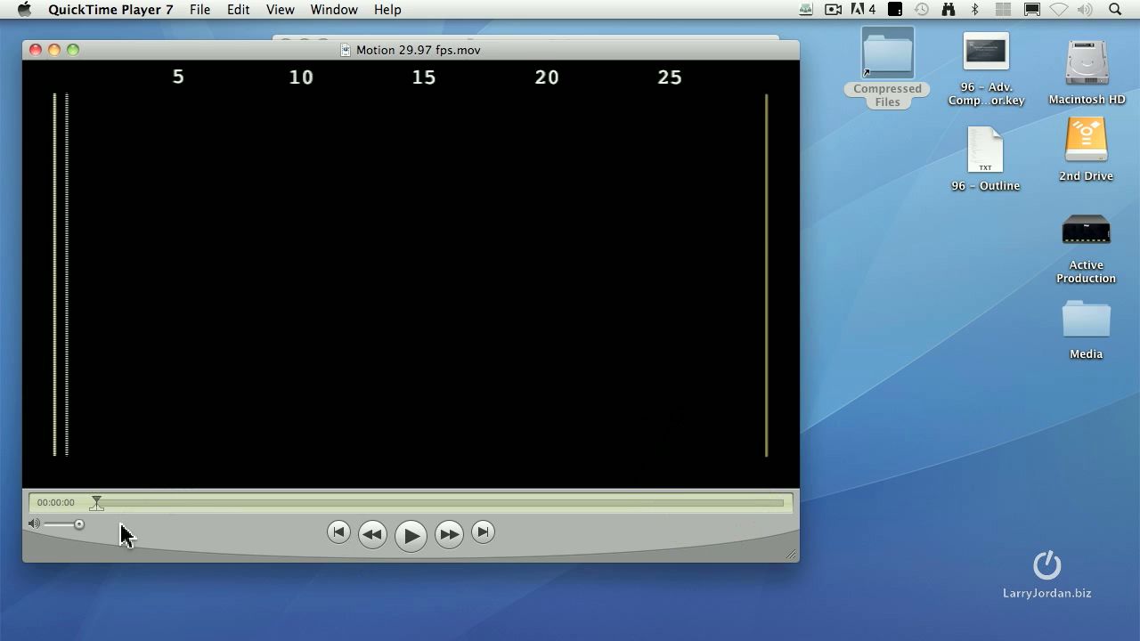
Step: Step through the converted movie frame by frame past the 25 marker to its end, then step back
key(Right)
key(Right)
key(Right)
key(Right)
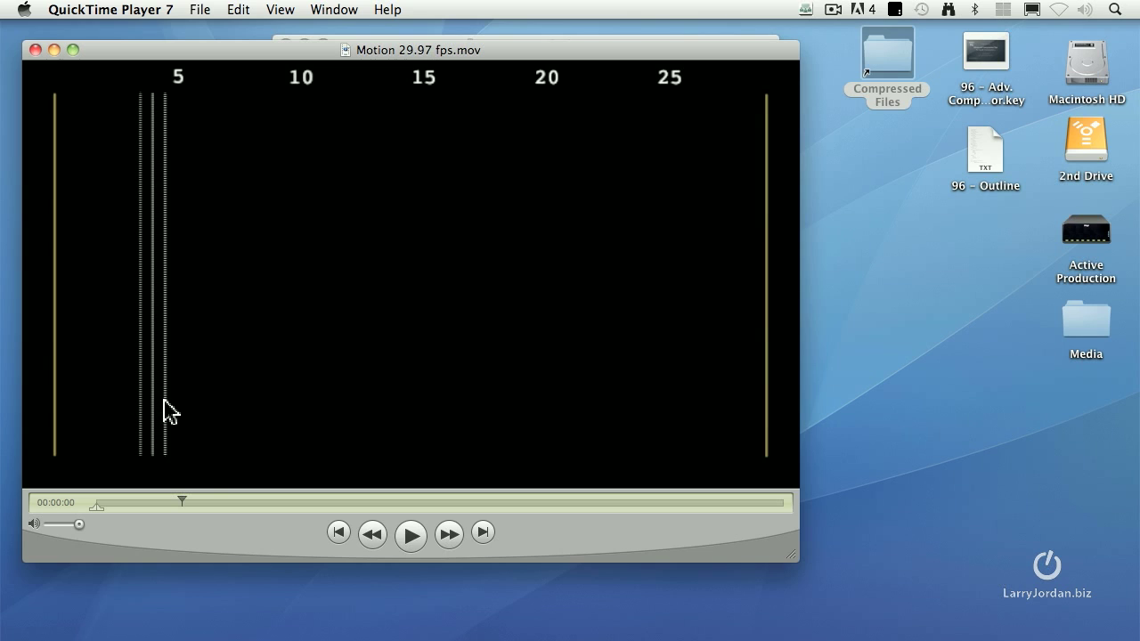
key(Right)
key(Right)
key(Right)
key(Right)
key(Right)
key(Right)
key(Right)
key(Right)
key(Right)
key(Right)
key(Right)
key(Right)
key(Right)
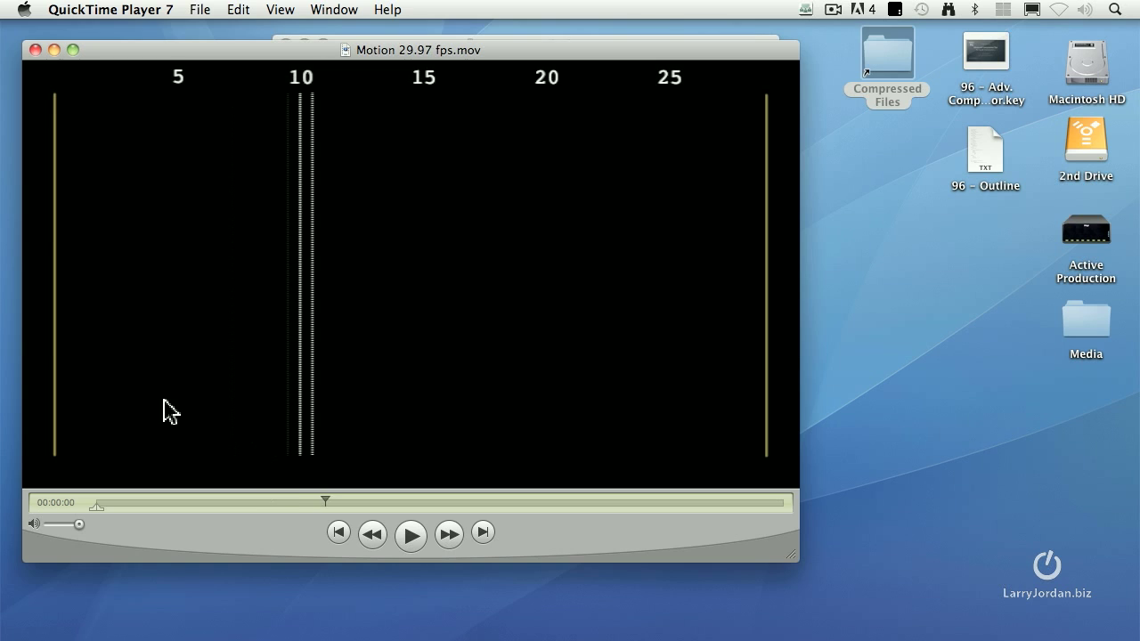
key(Right)
key(Right)
key(Right)
key(Right)
key(Right)
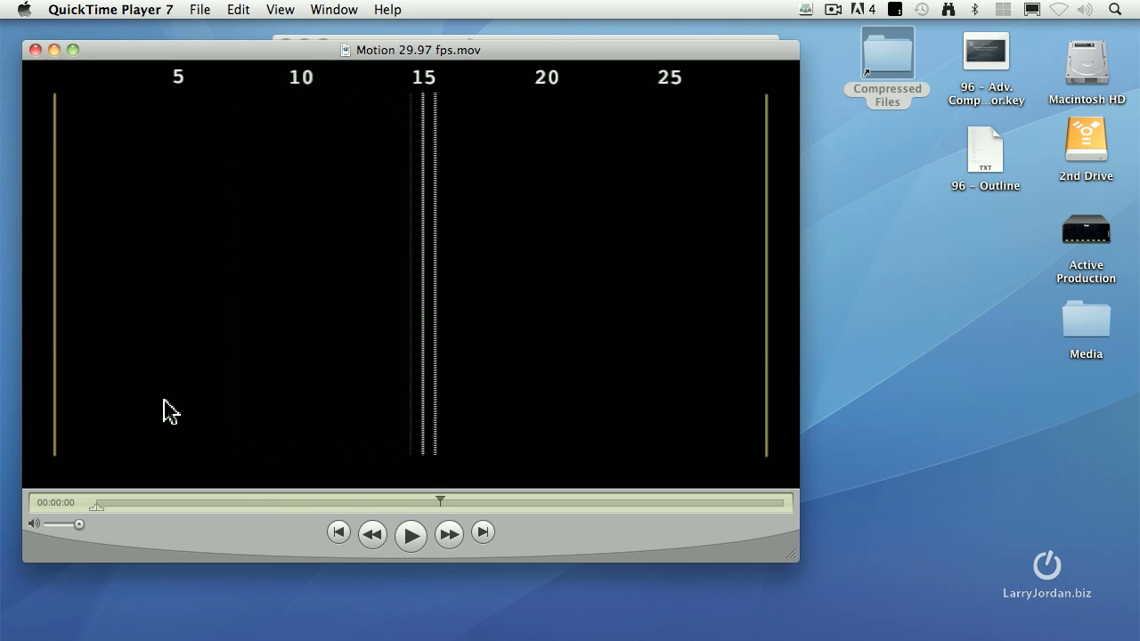
key(Right)
key(Right)
key(Right)
key(Right)
key(Right)
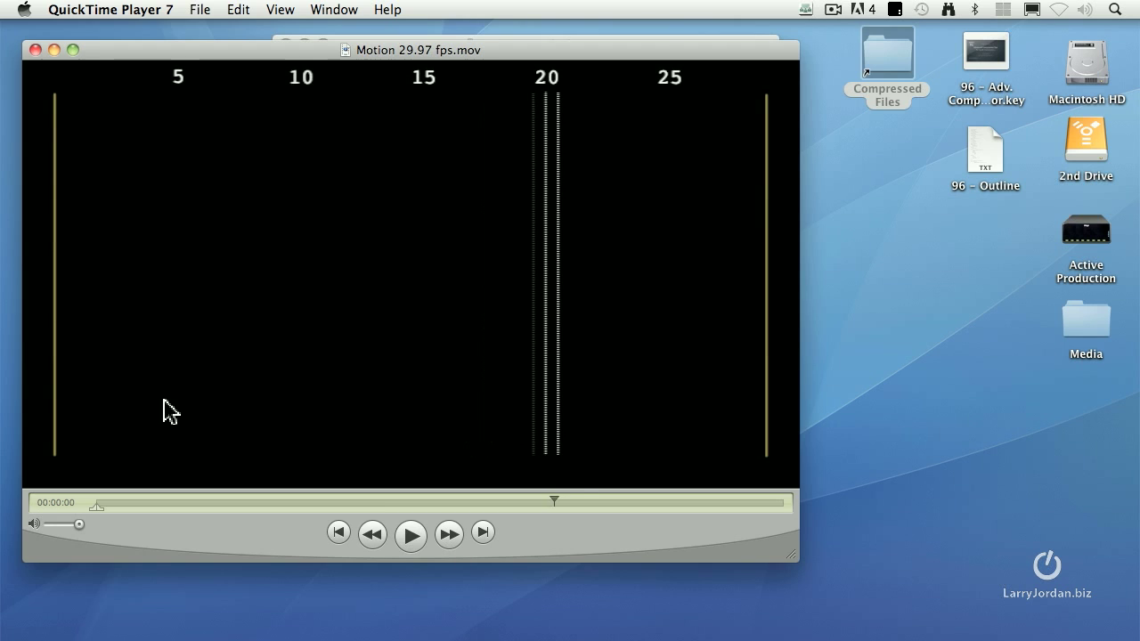
key(Right)
key(Right)
key(Right)
key(Right)
key(Right)
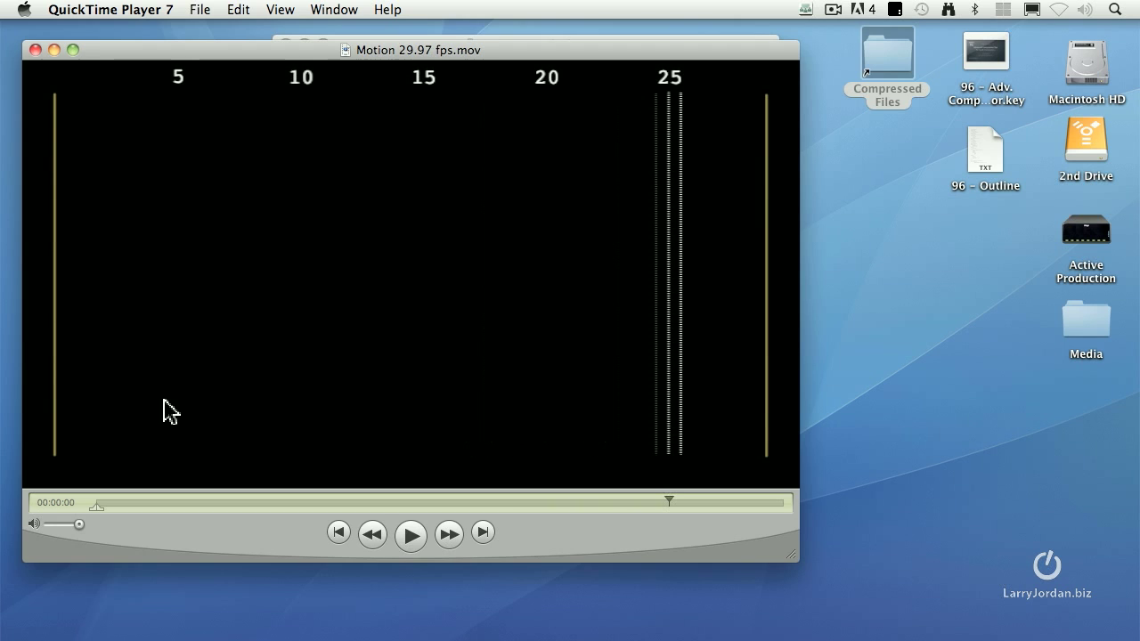
key(Right)
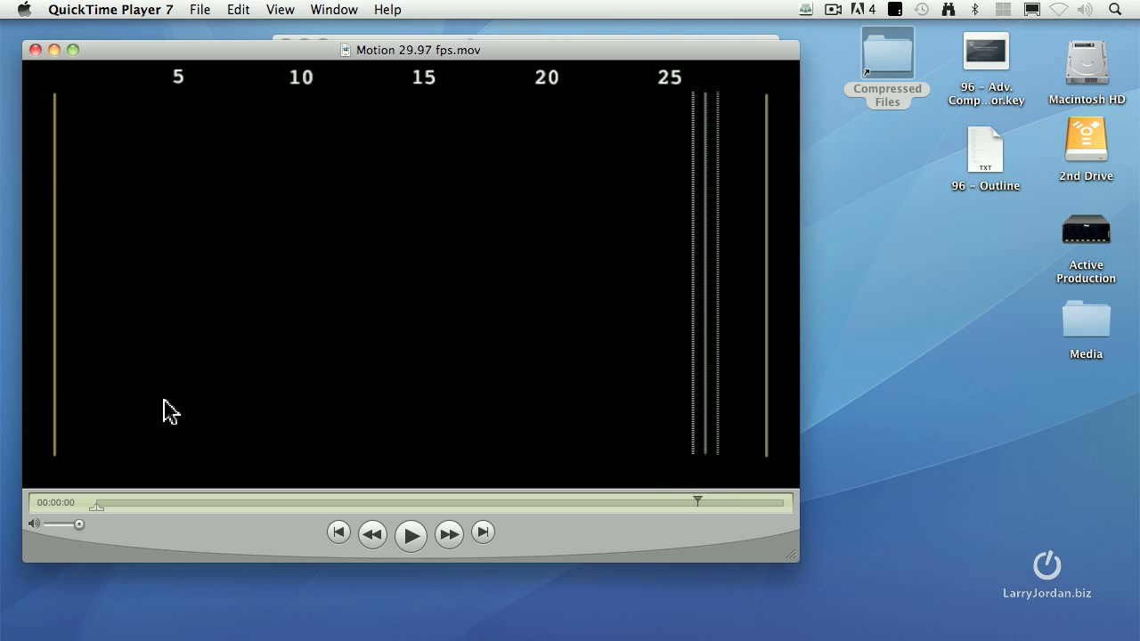
key(Right)
key(Right)
key(Right)
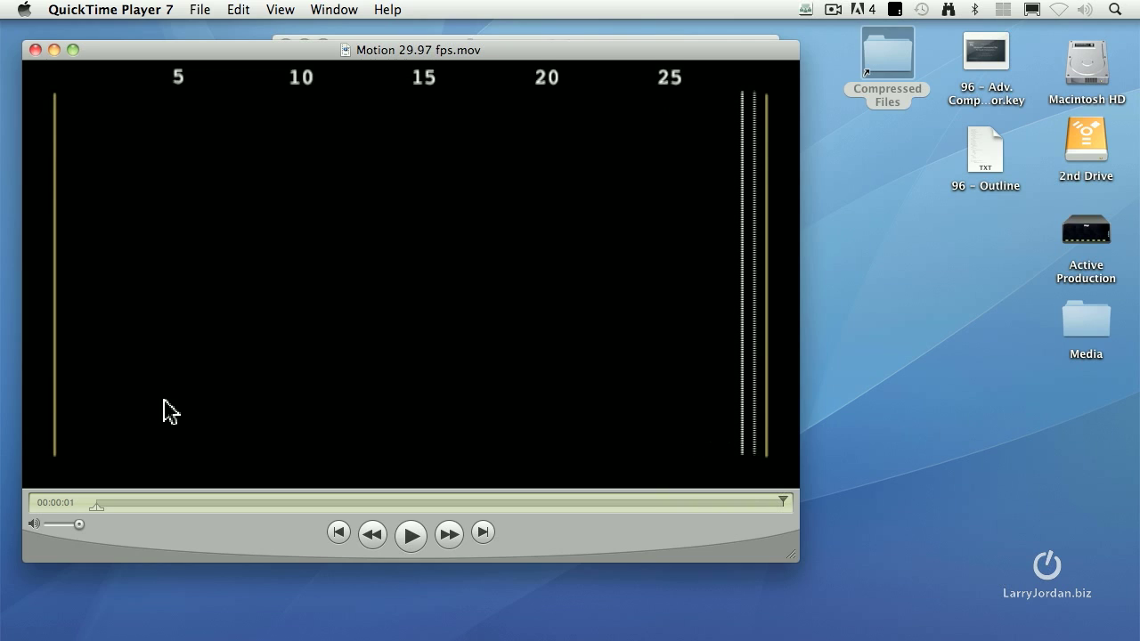
key(Left)
key(Left)
key(Left)
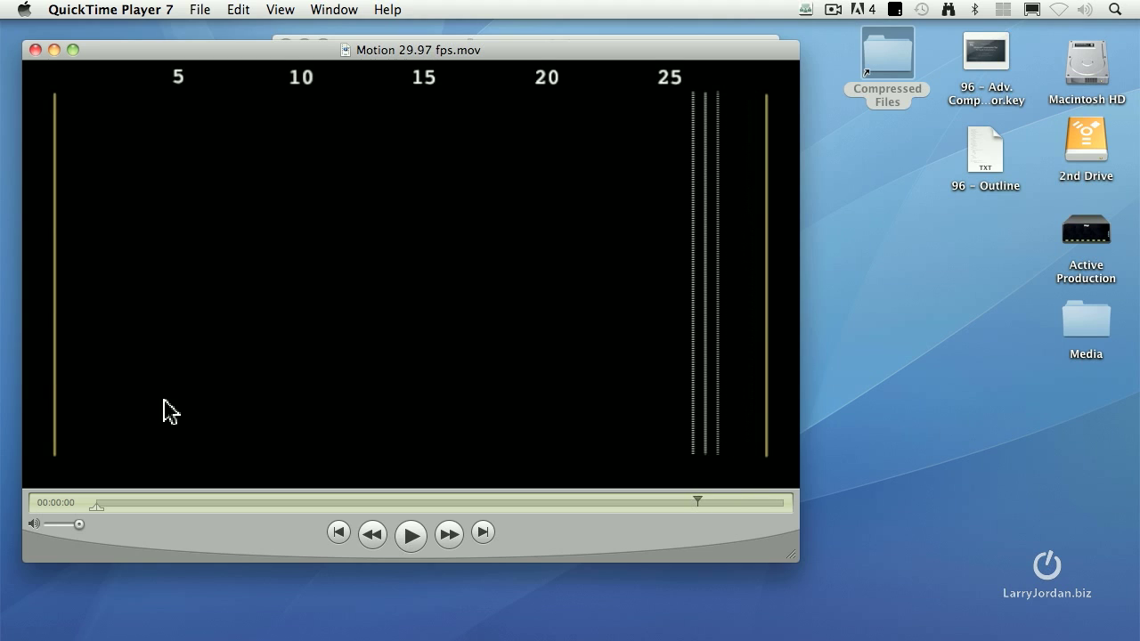